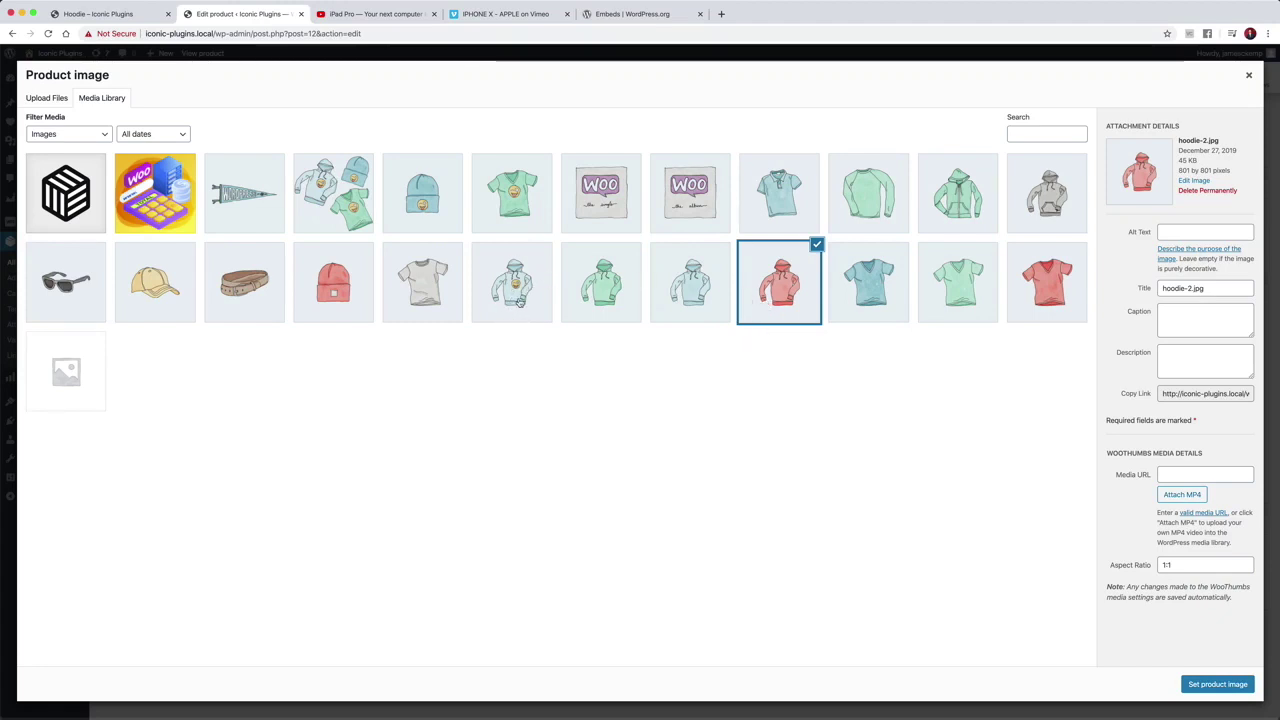
# Select the hoodie-with-logo-2.jpg image for a media URL and review the WordPress.org list of sites that can be embedded.
pyautogui.click(519, 302)
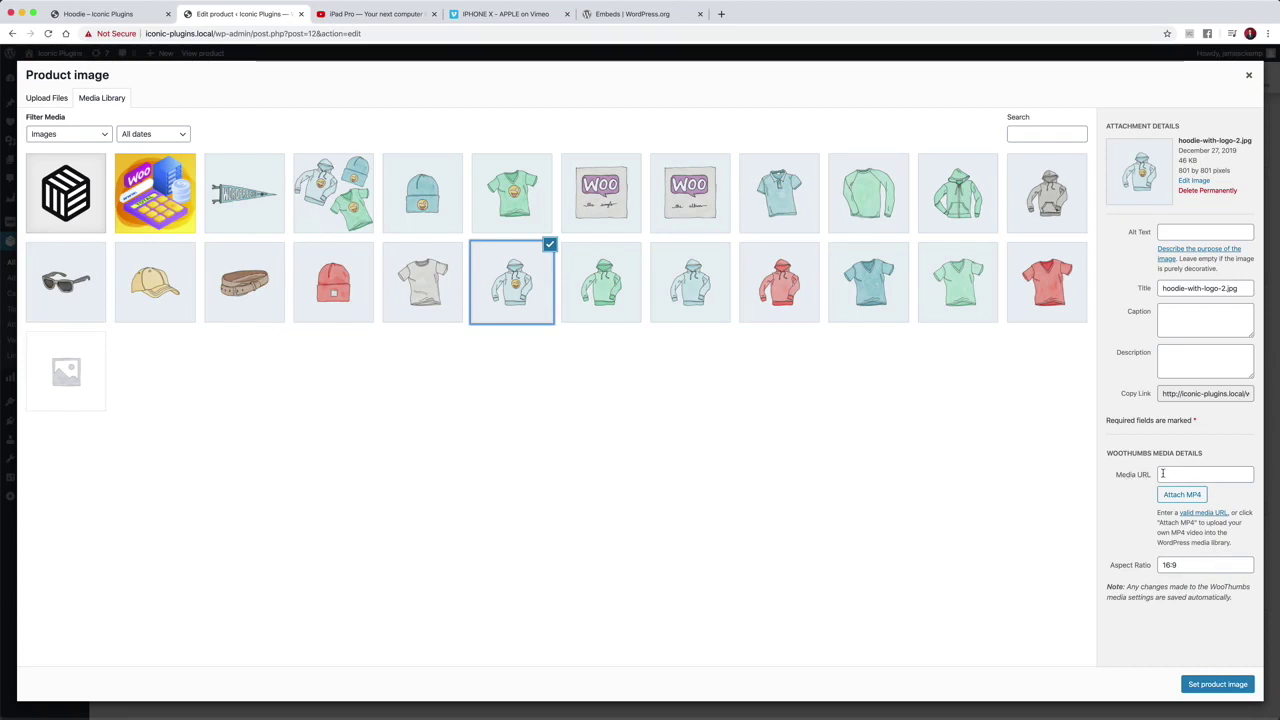
pyautogui.click(1164, 474)
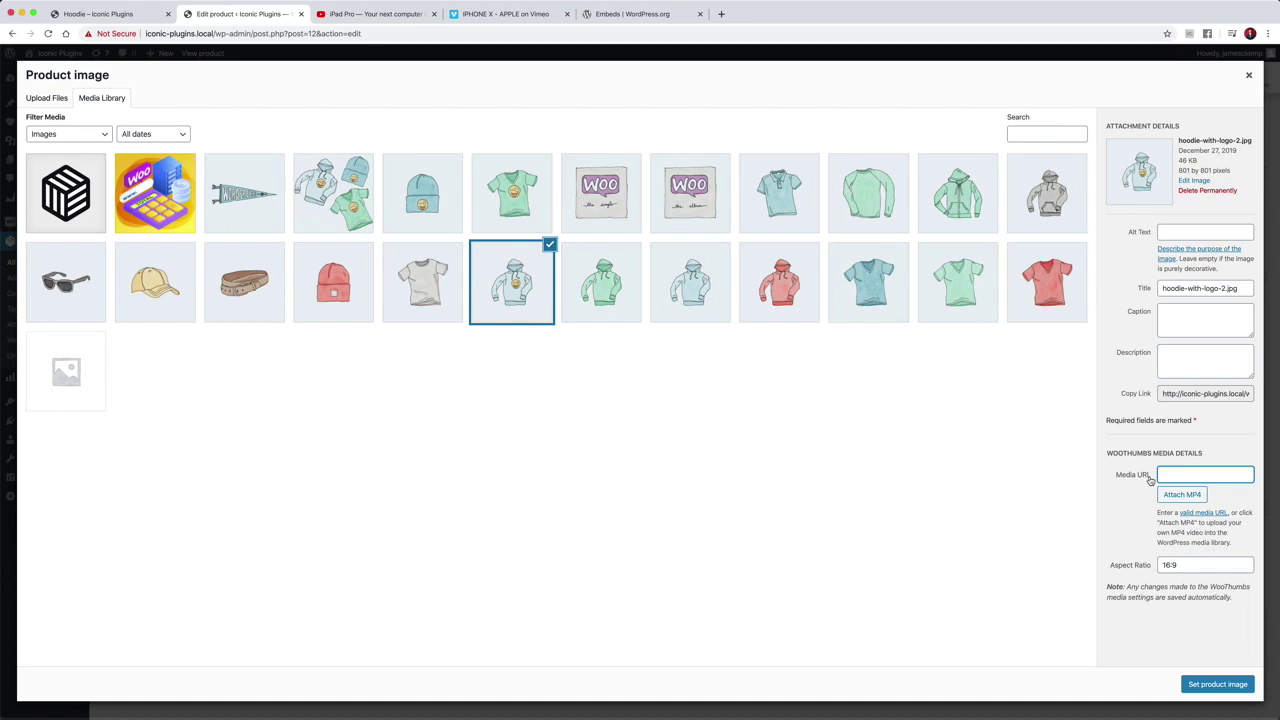
pyautogui.click(640, 14)
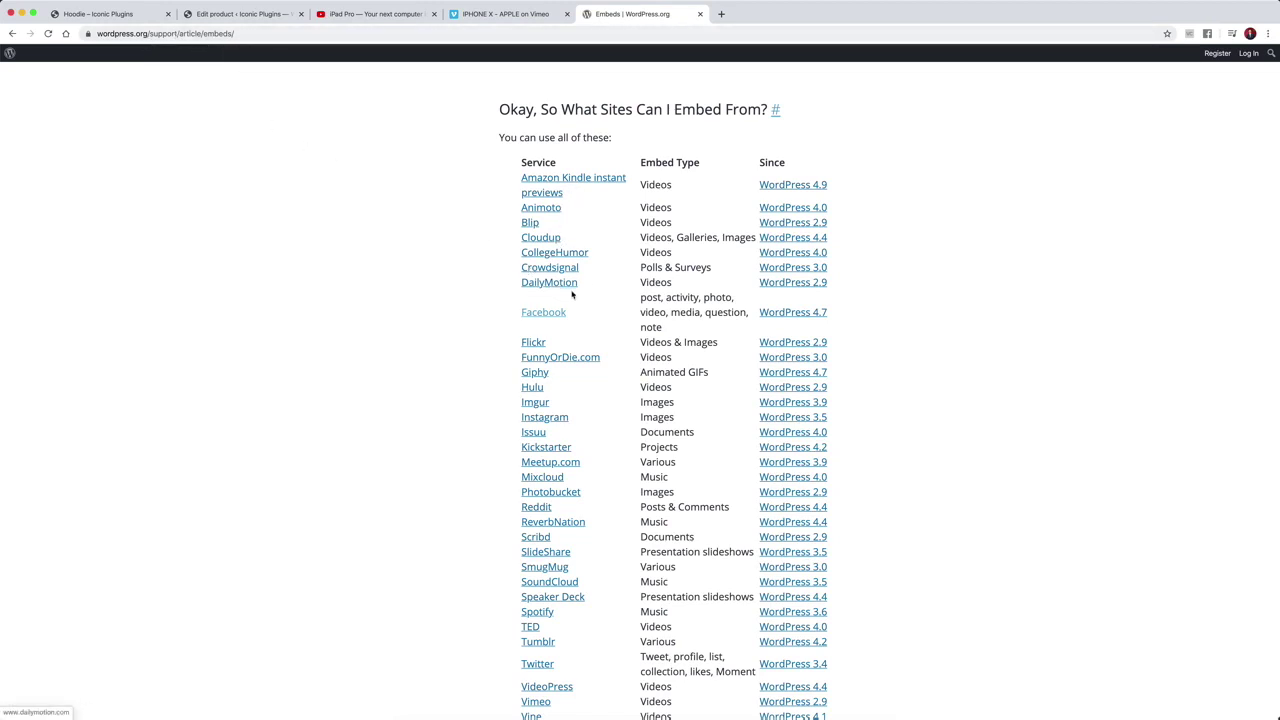
pyautogui.scroll(-5, 531, 440)
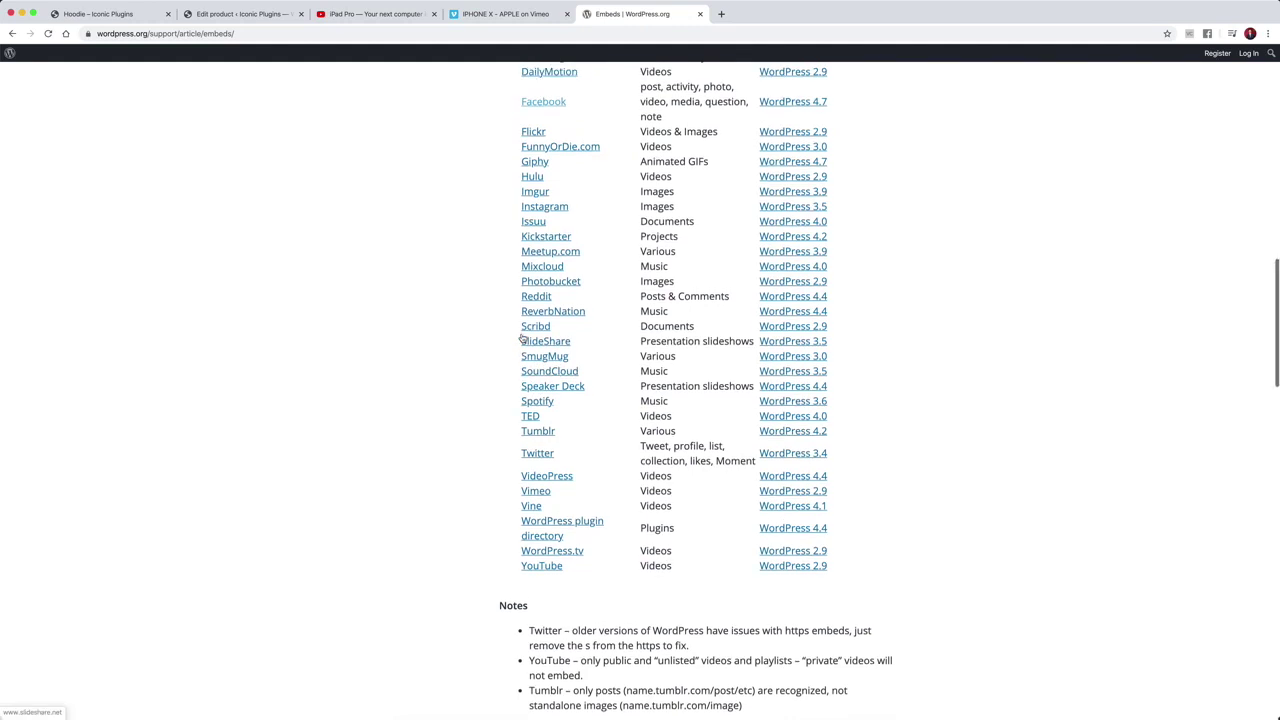
pyautogui.scroll(2, 520, 364)
pyautogui.scroll(2, 369, 209)
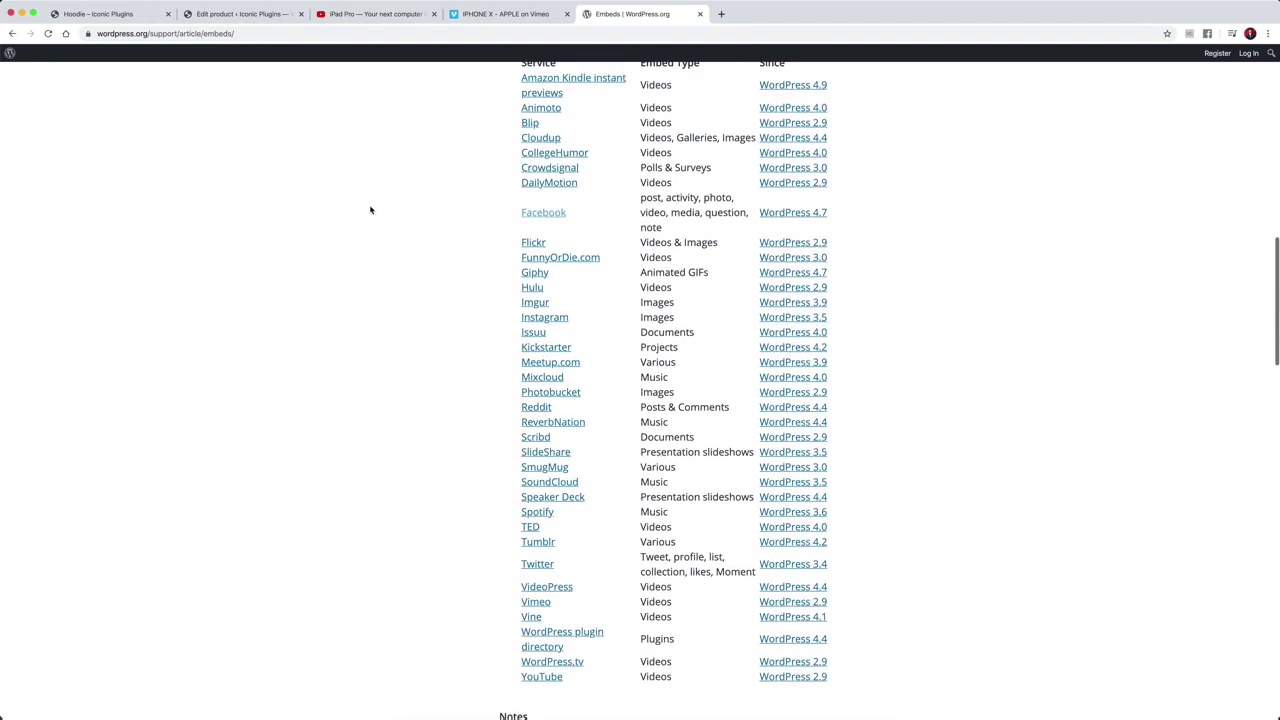
pyautogui.click(232, 14)
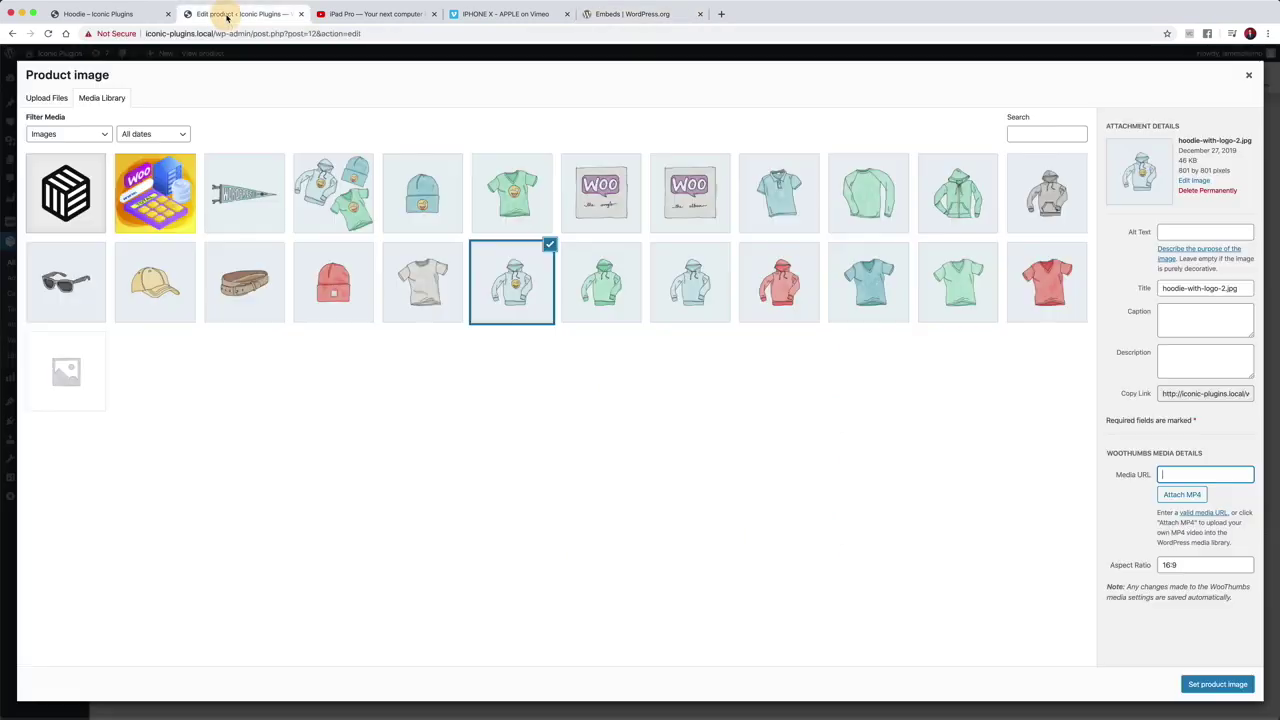
pyautogui.click(337, 14)
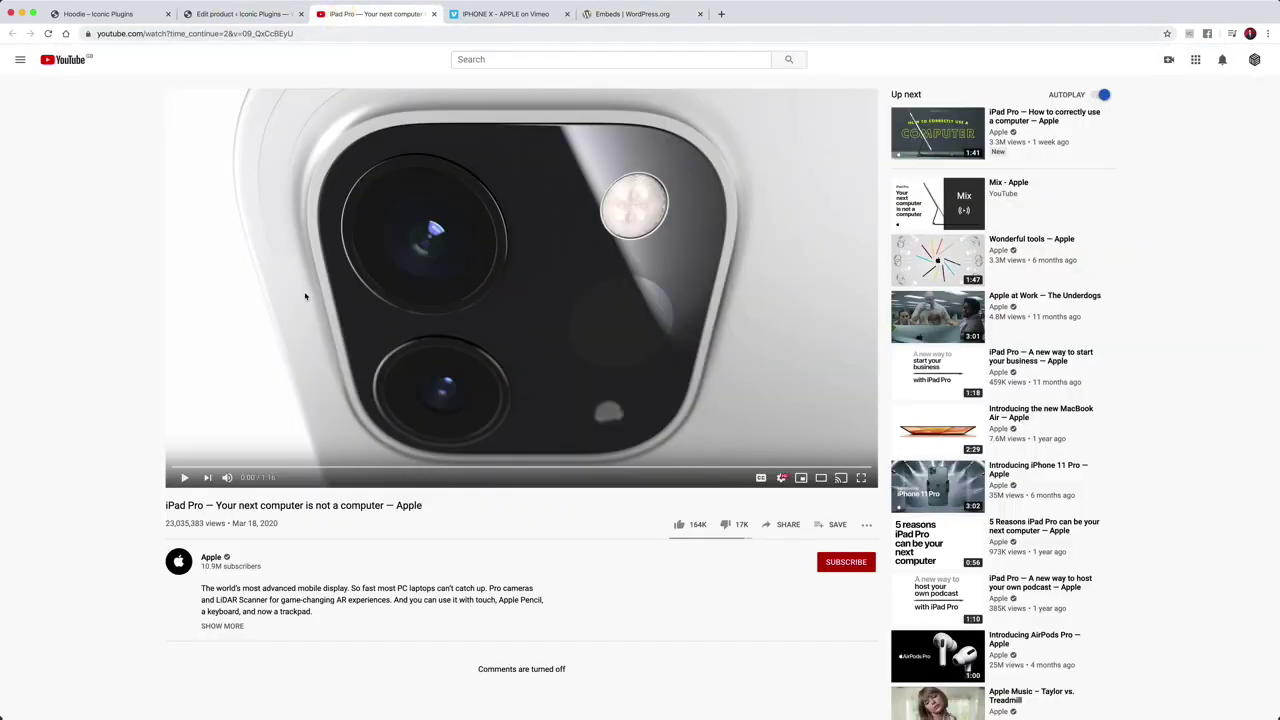
pyautogui.click(779, 527)
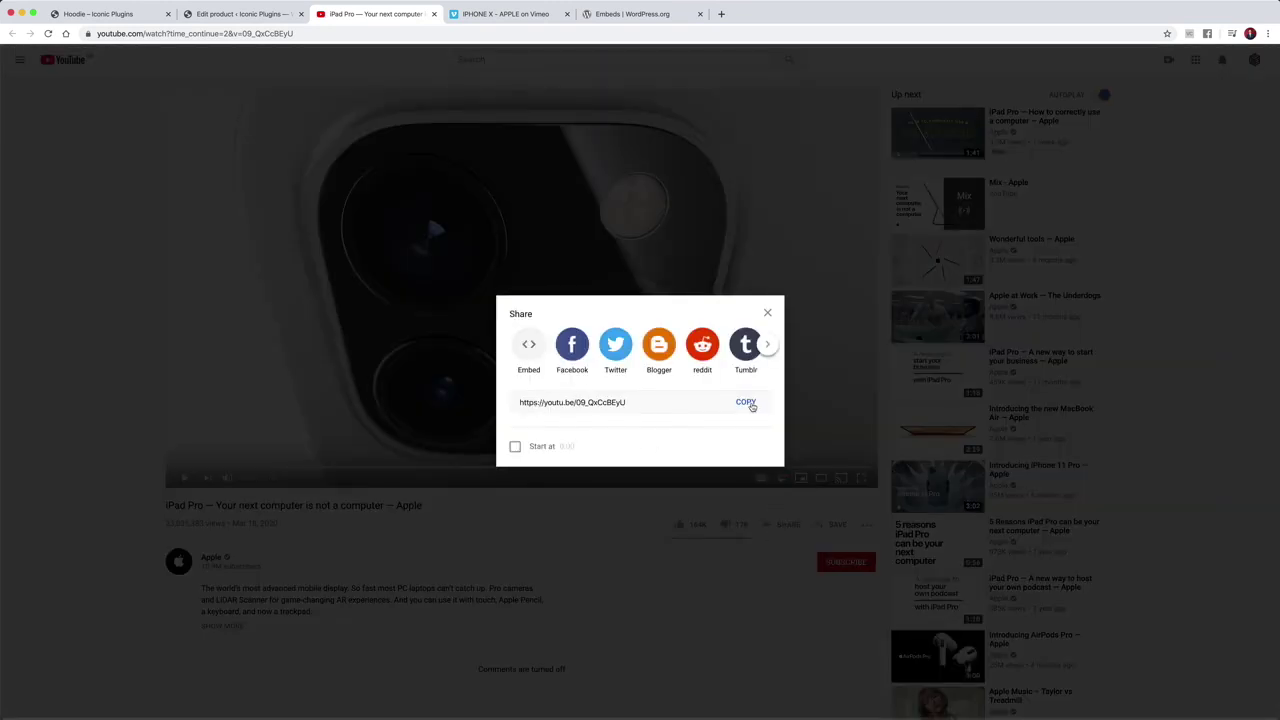
pyautogui.click(746, 402)
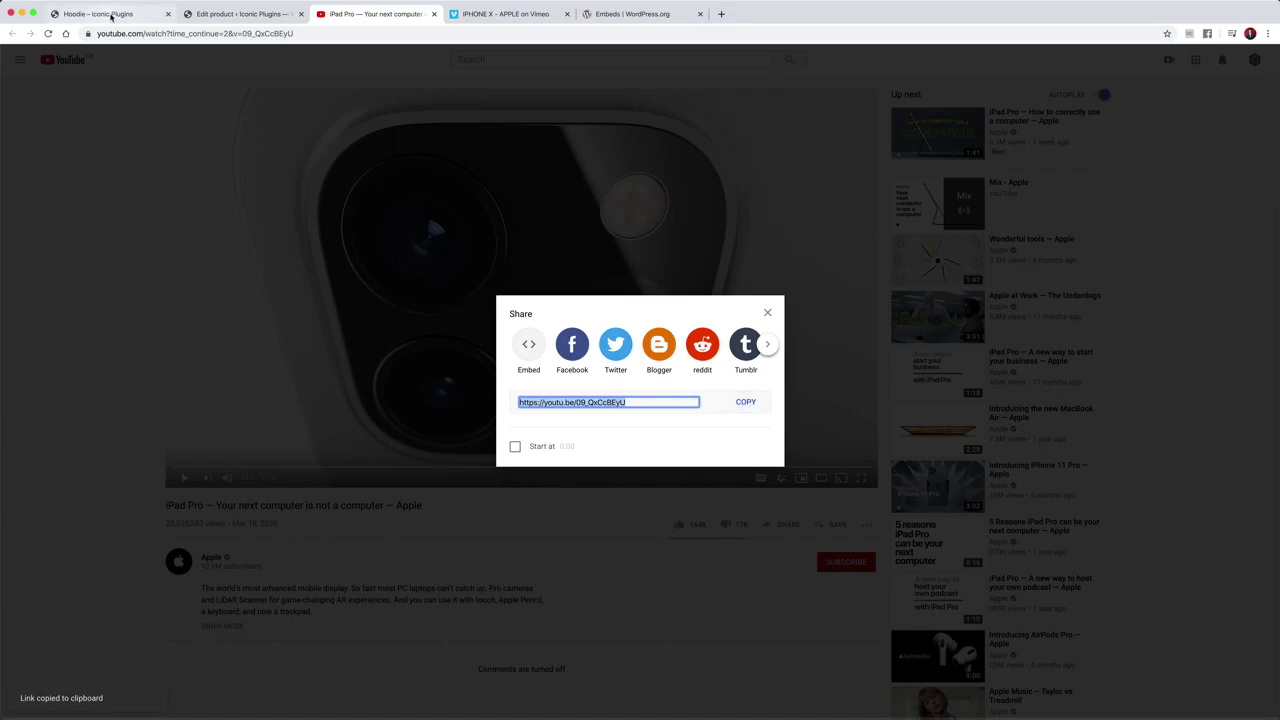
pyautogui.click(210, 14)
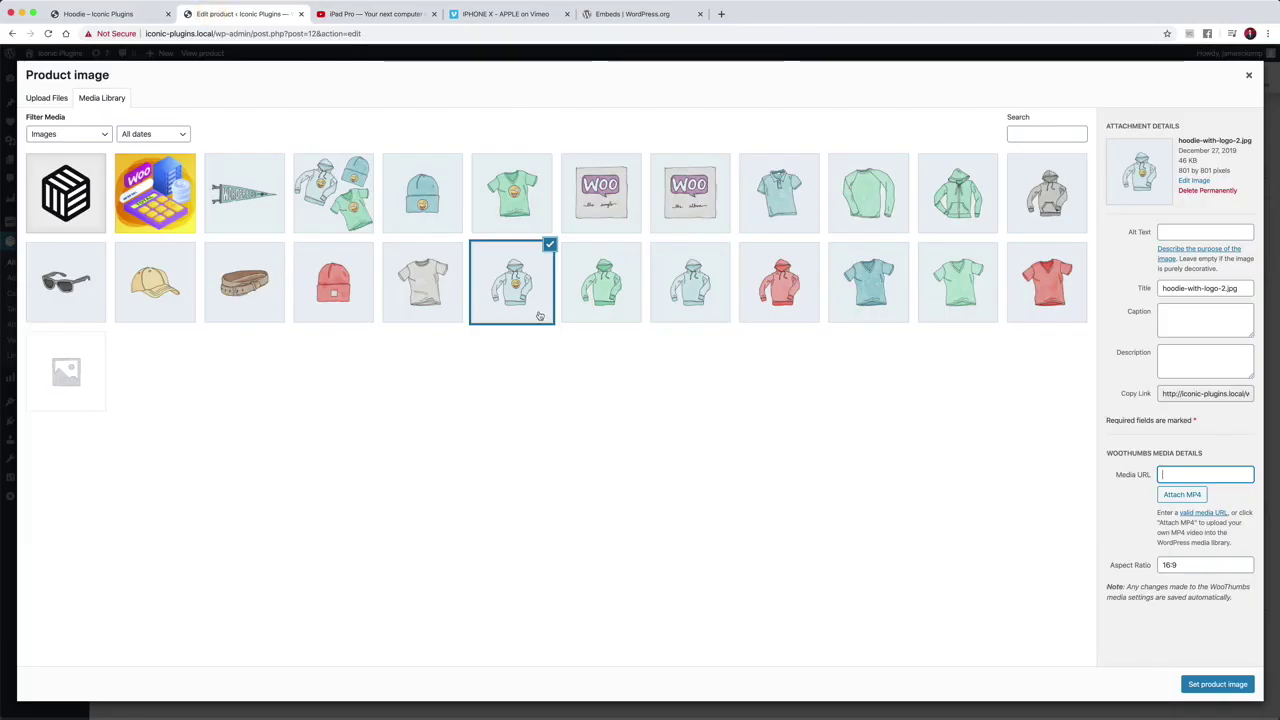
pyautogui.click(1175, 476)
pyautogui.press('super+v')
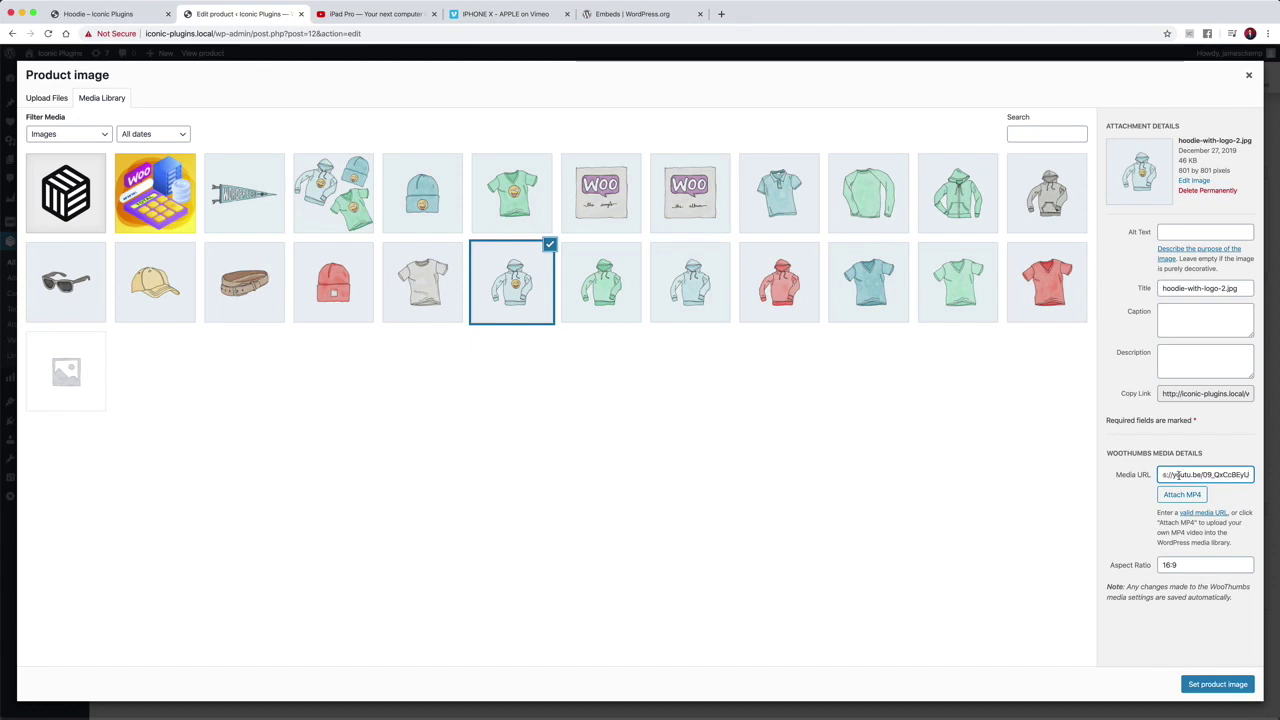
pyautogui.click(1125, 524)
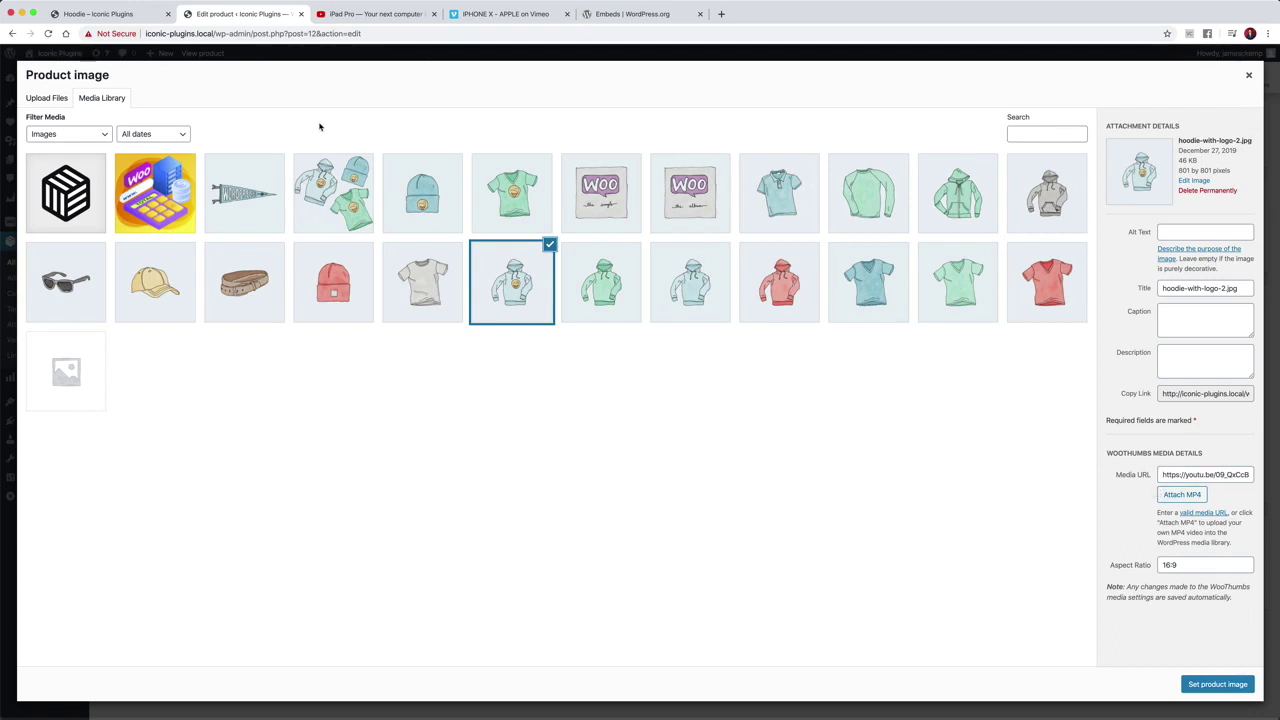
# Reload the Hoodie product page and play the video from the fourth gallery thumbnail.
pyautogui.click(110, 14)
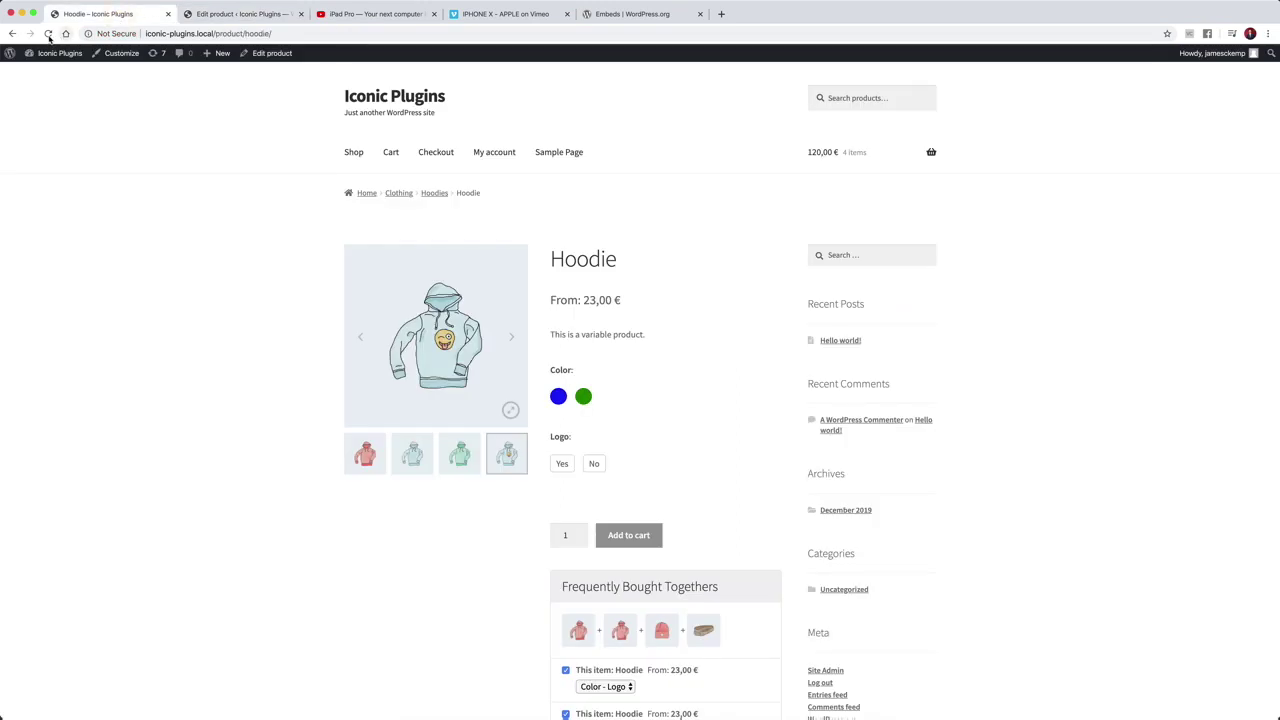
pyautogui.click(48, 35)
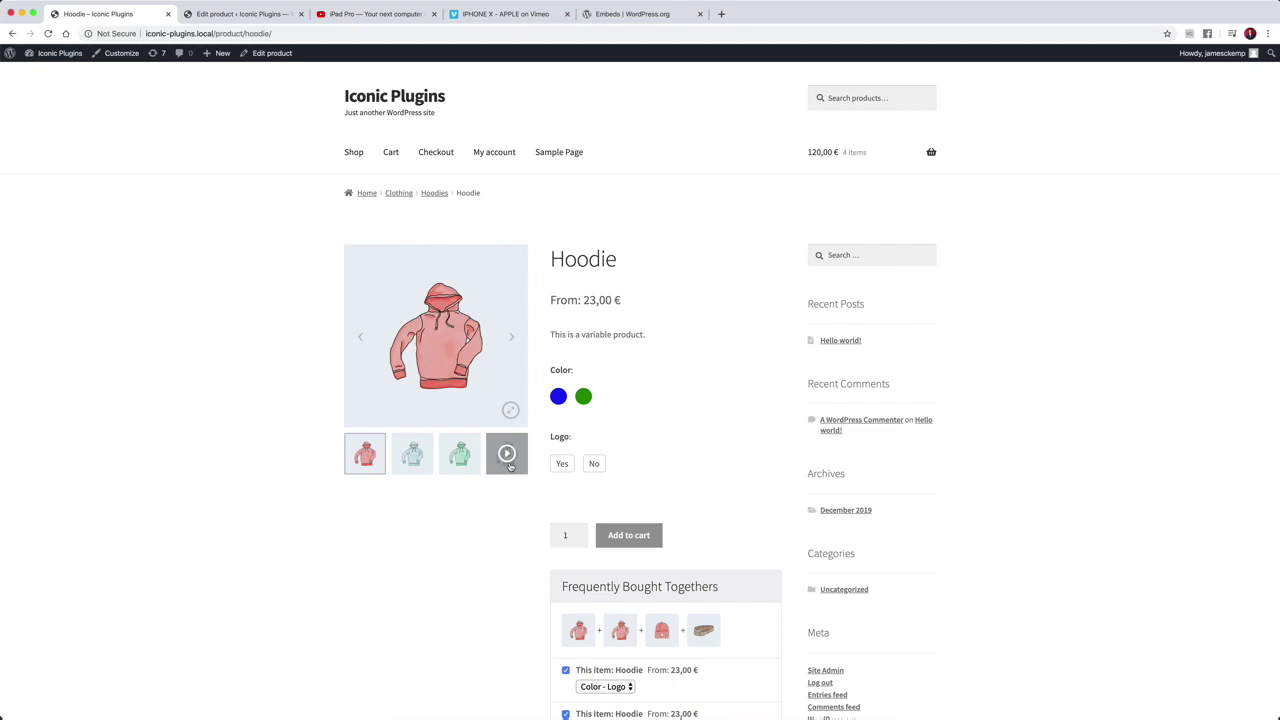
pyautogui.click(508, 463)
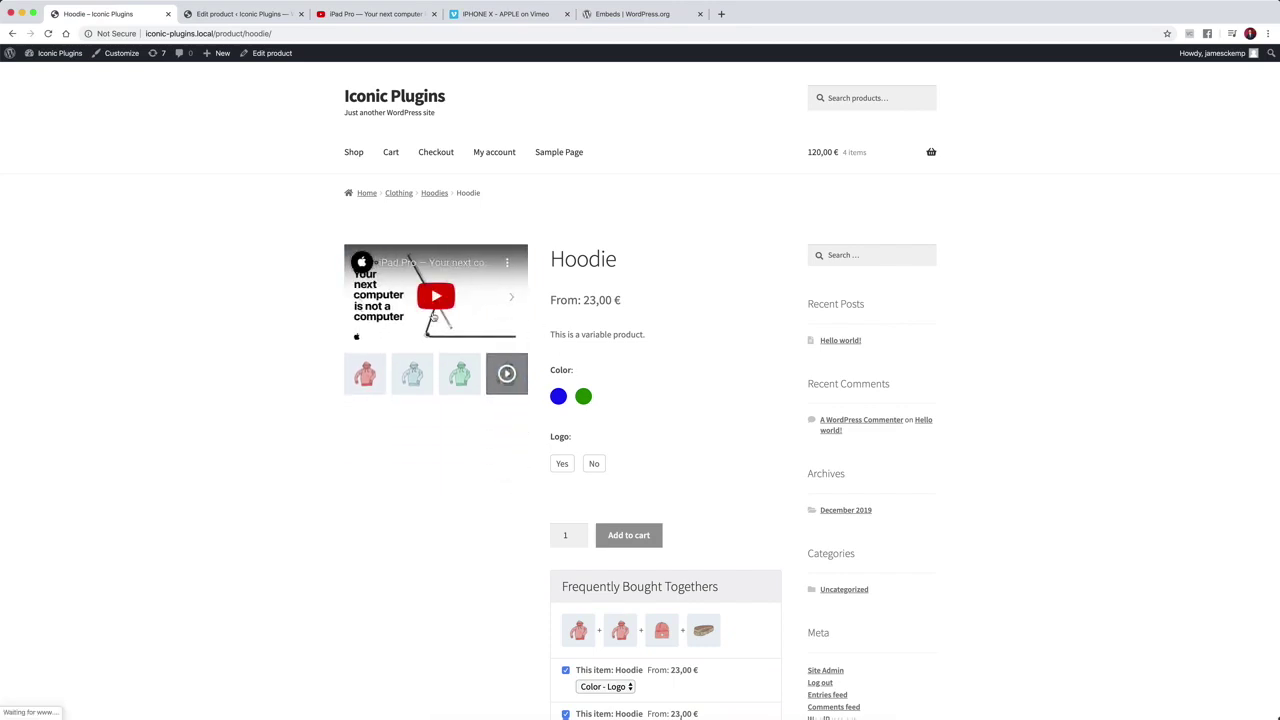
pyautogui.click(436, 297)
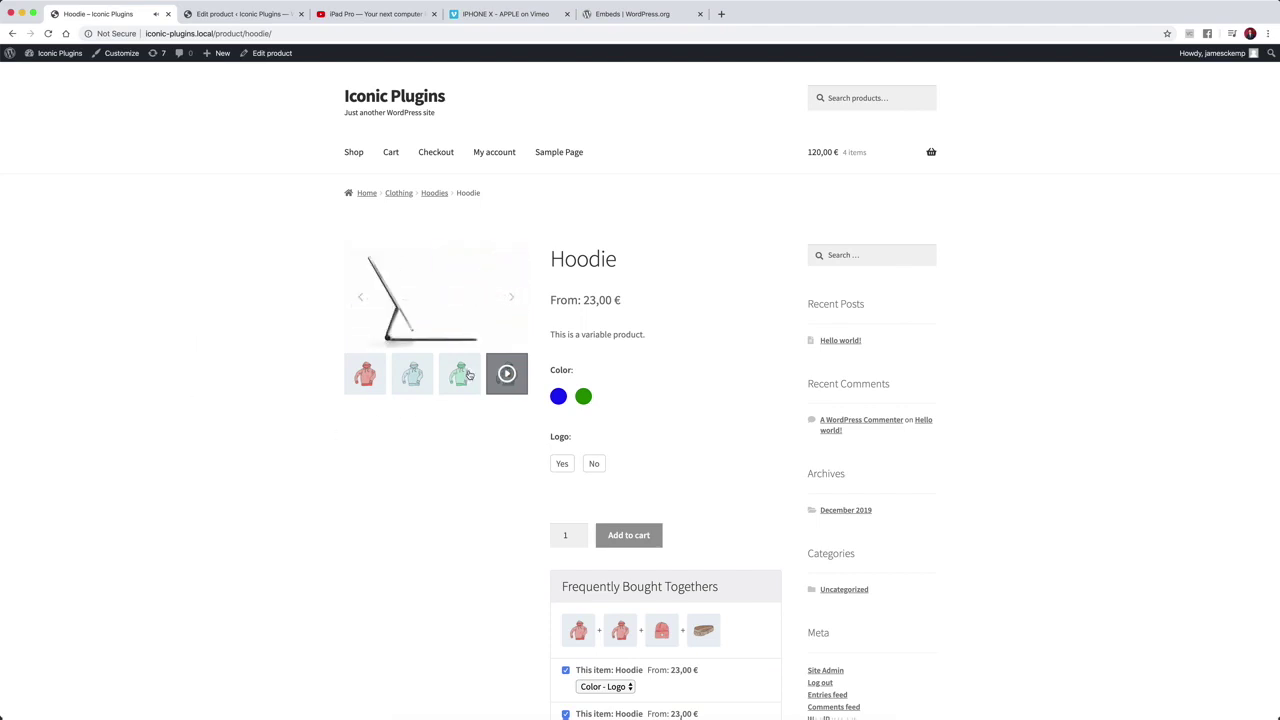
# Switch the product gallery between the hoodie images and the video, replaying the video once and ending on the red hoodie.
pyautogui.click(363, 384)
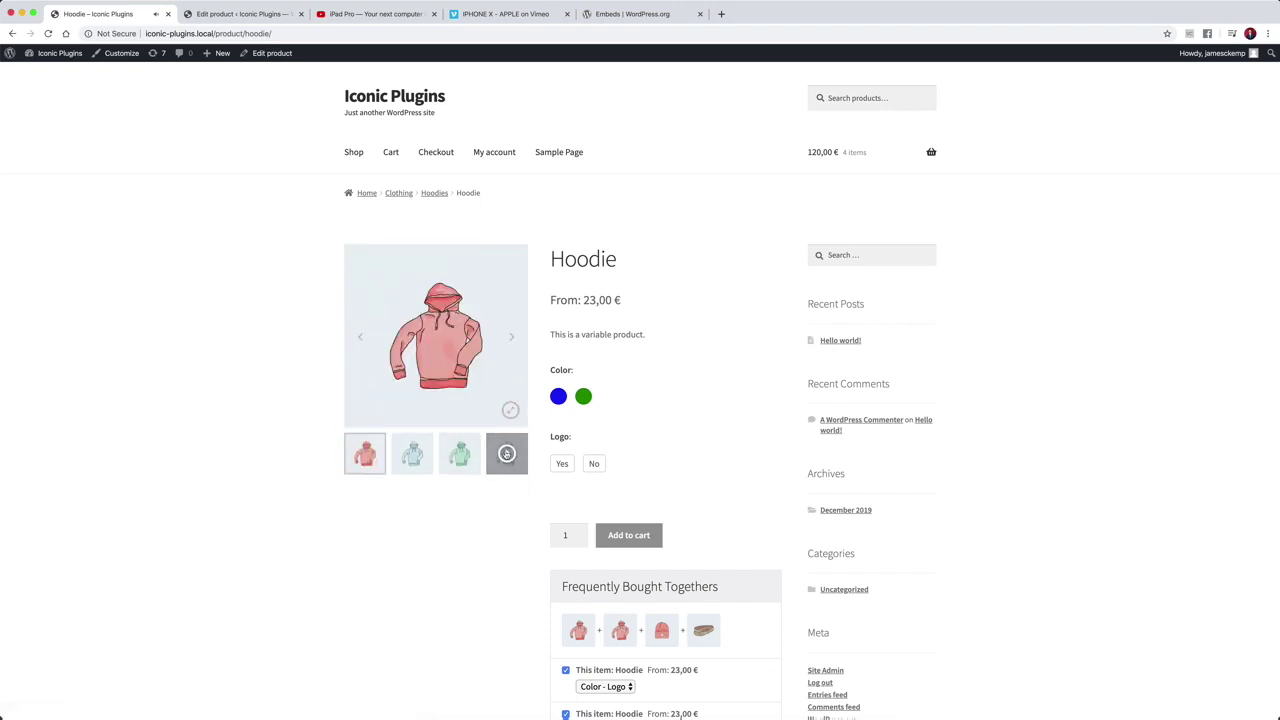
pyautogui.click(506, 454)
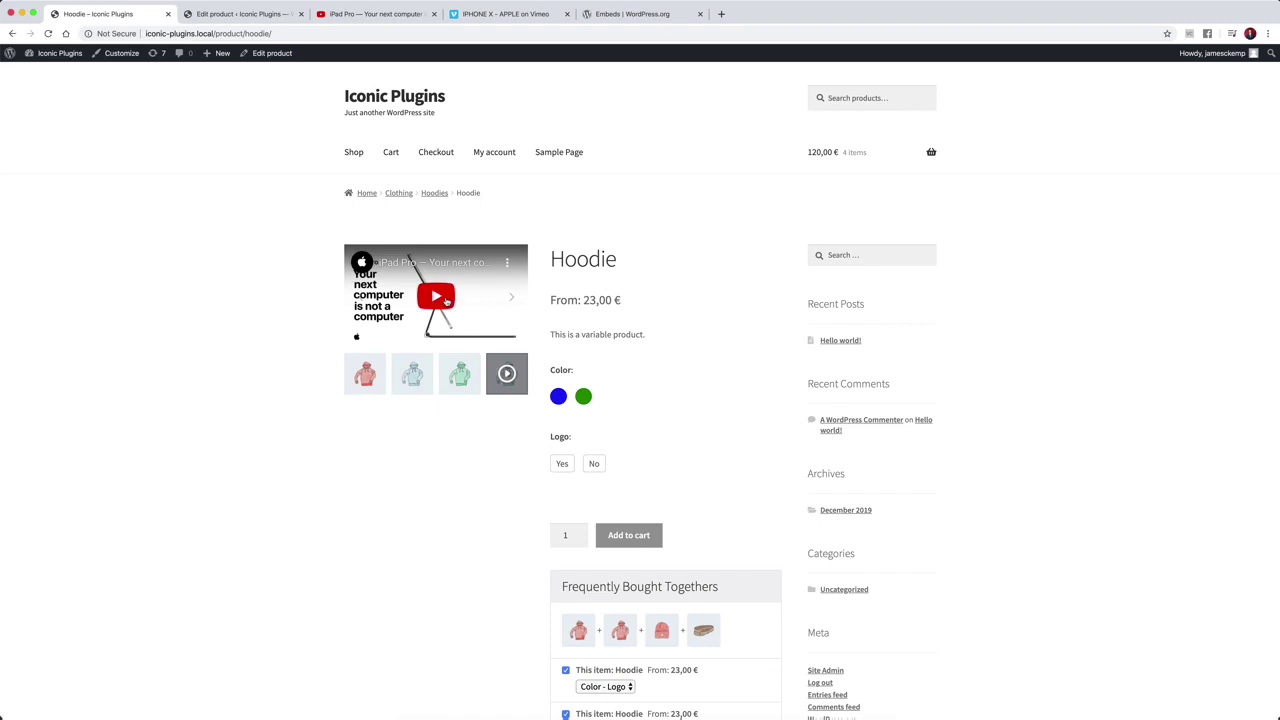
pyautogui.click(447, 299)
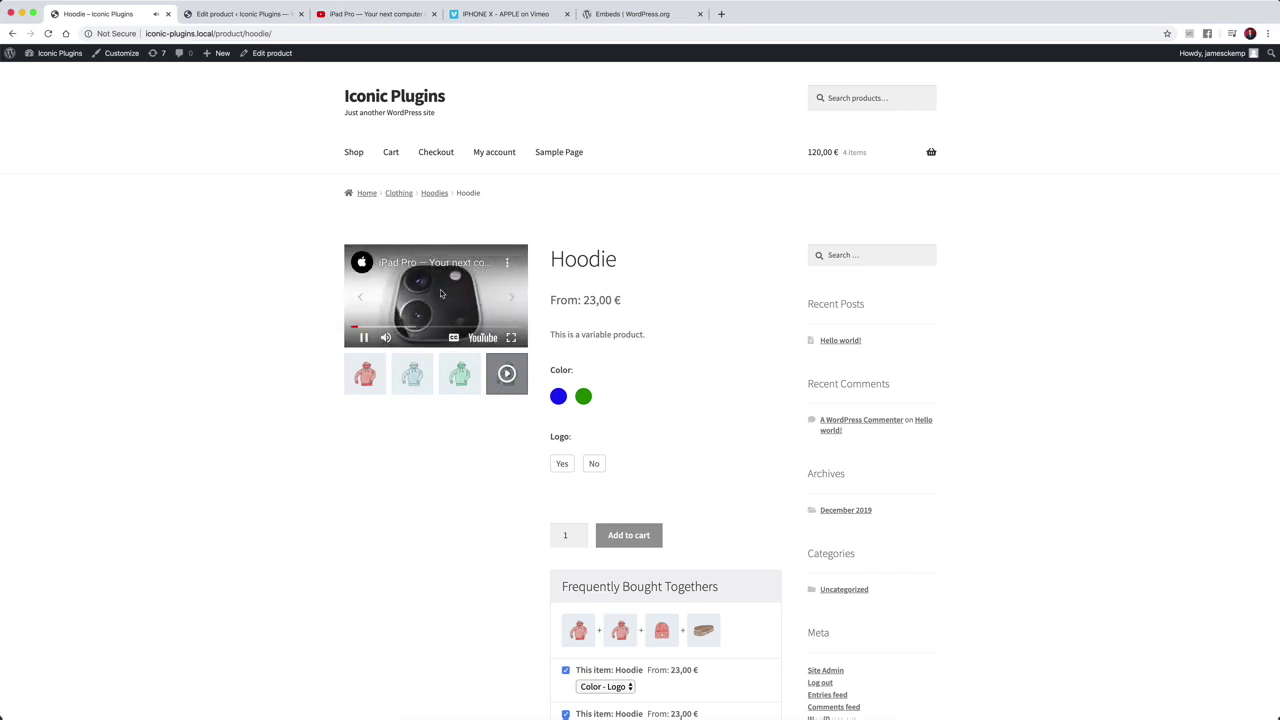
pyautogui.click(366, 375)
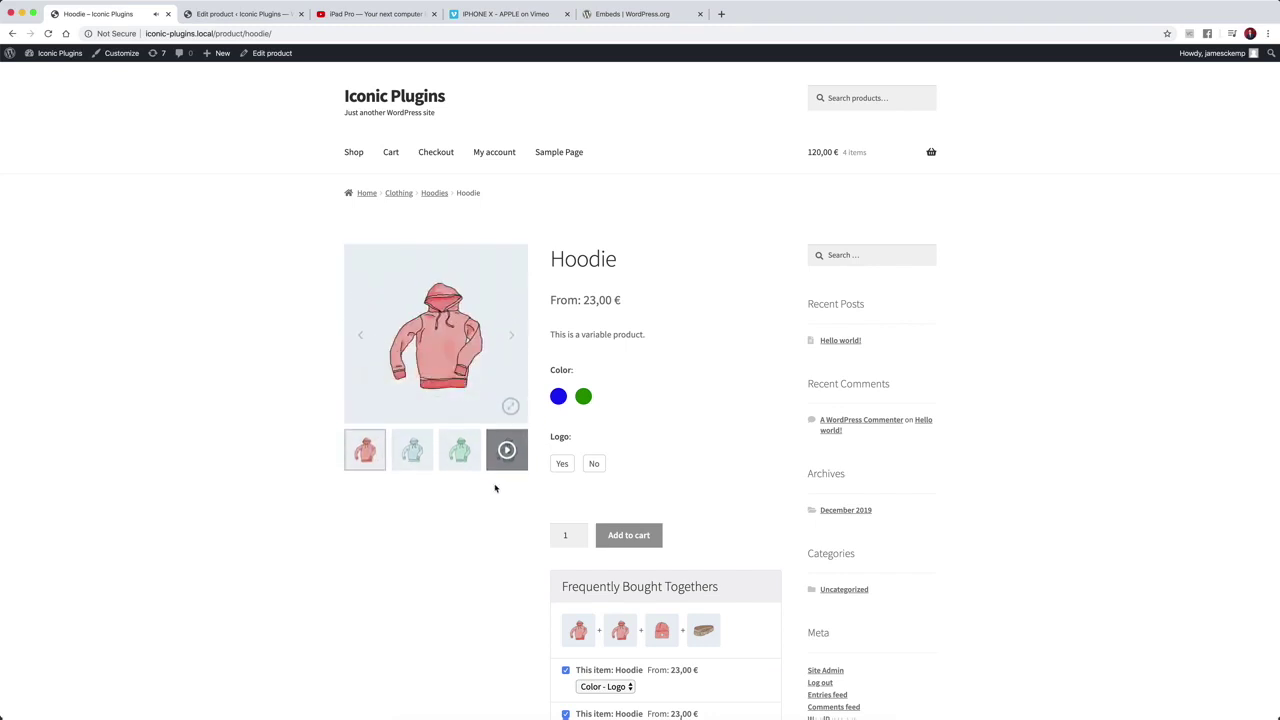
pyautogui.click(507, 445)
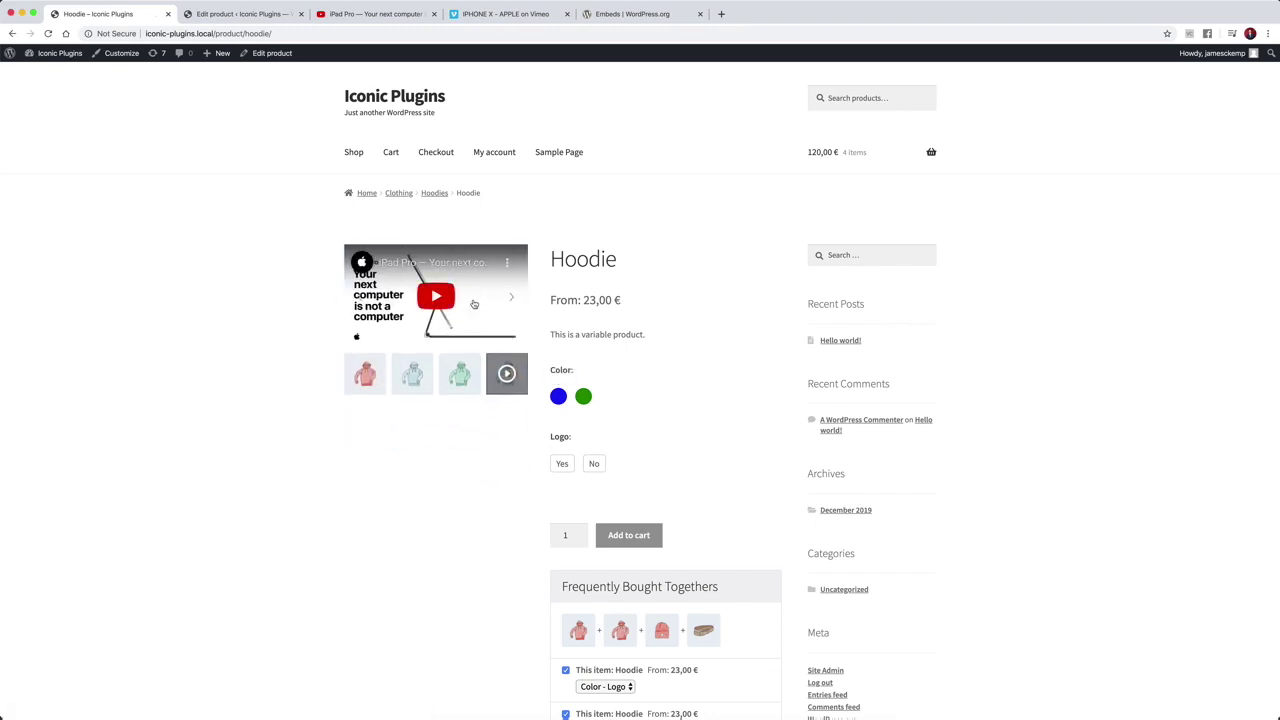
pyautogui.click(414, 375)
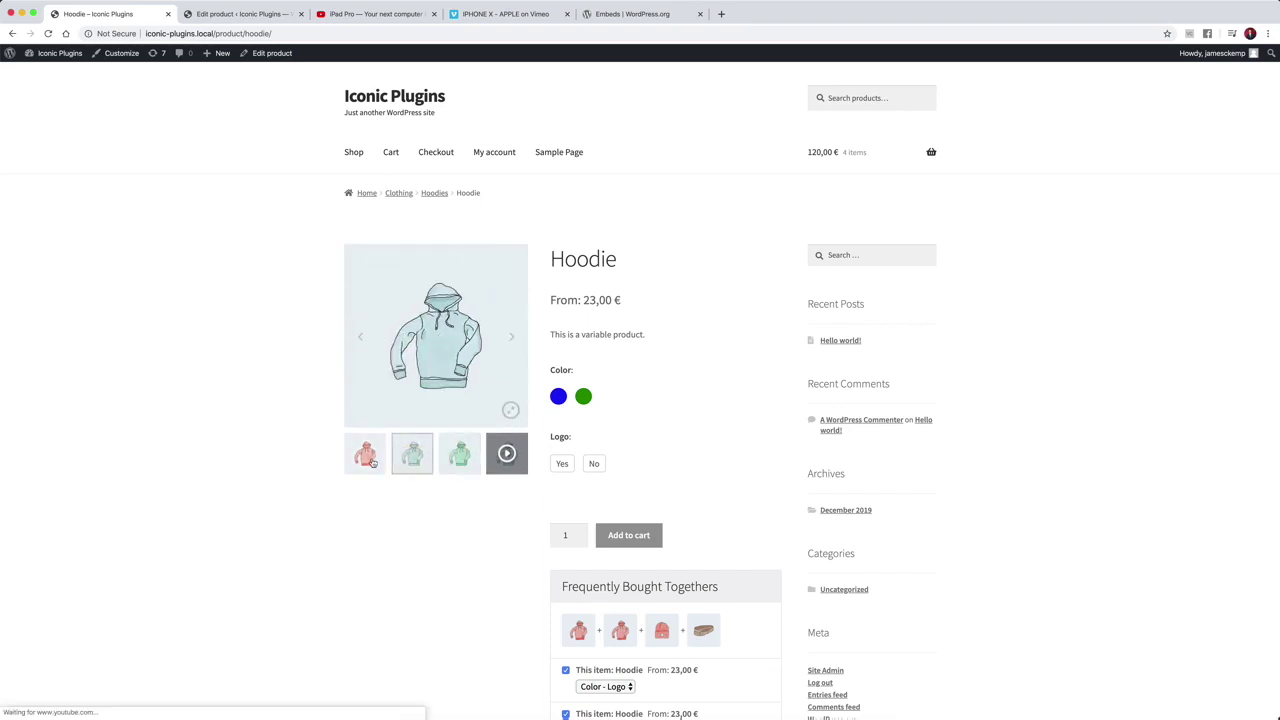
pyautogui.click(368, 457)
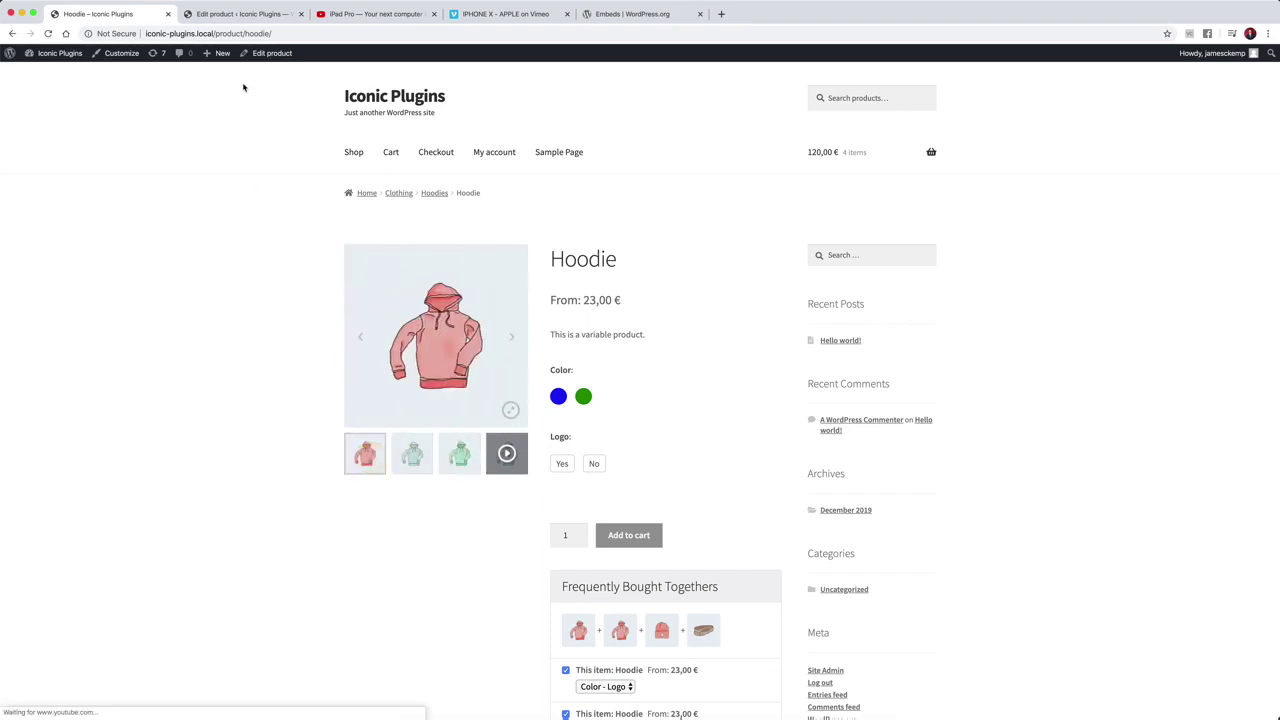
# Set the aspect ratio of the logo hoodie image's video to 1:1 in the product's media details.
pyautogui.click(238, 14)
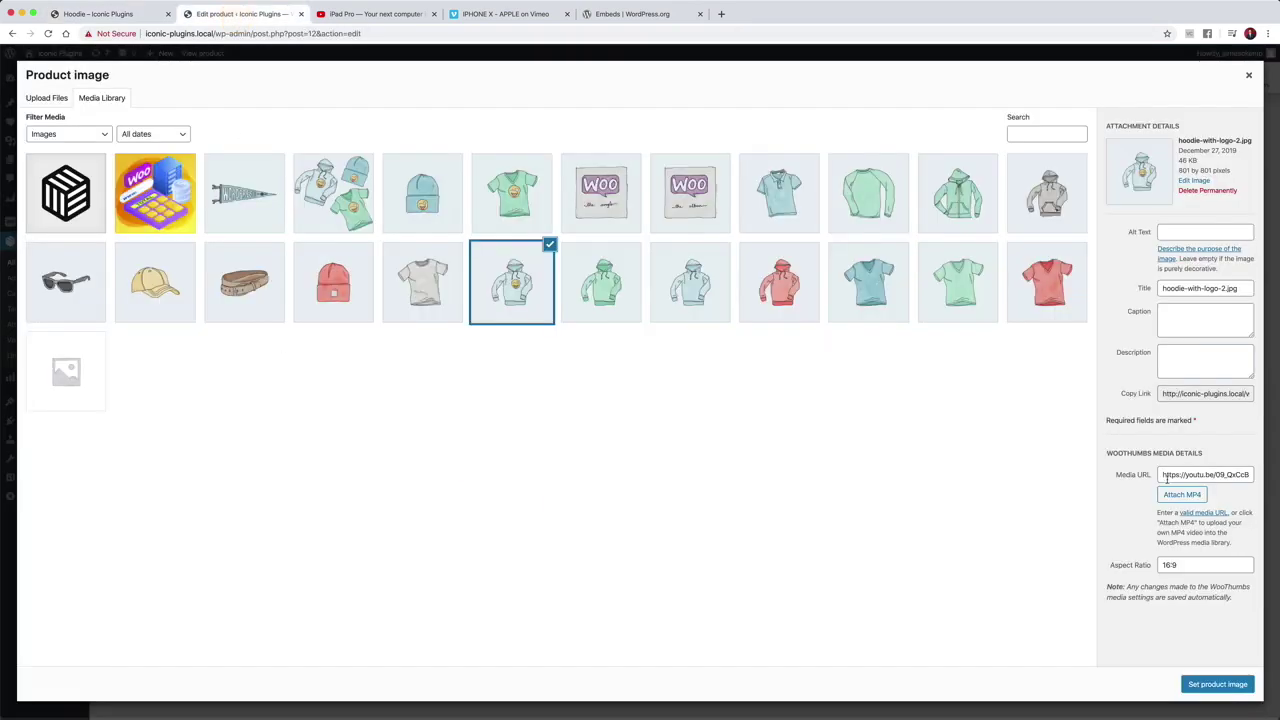
pyautogui.tripleClick(1197, 564)
pyautogui.write('1:1')
pyautogui.click(1014, 606)
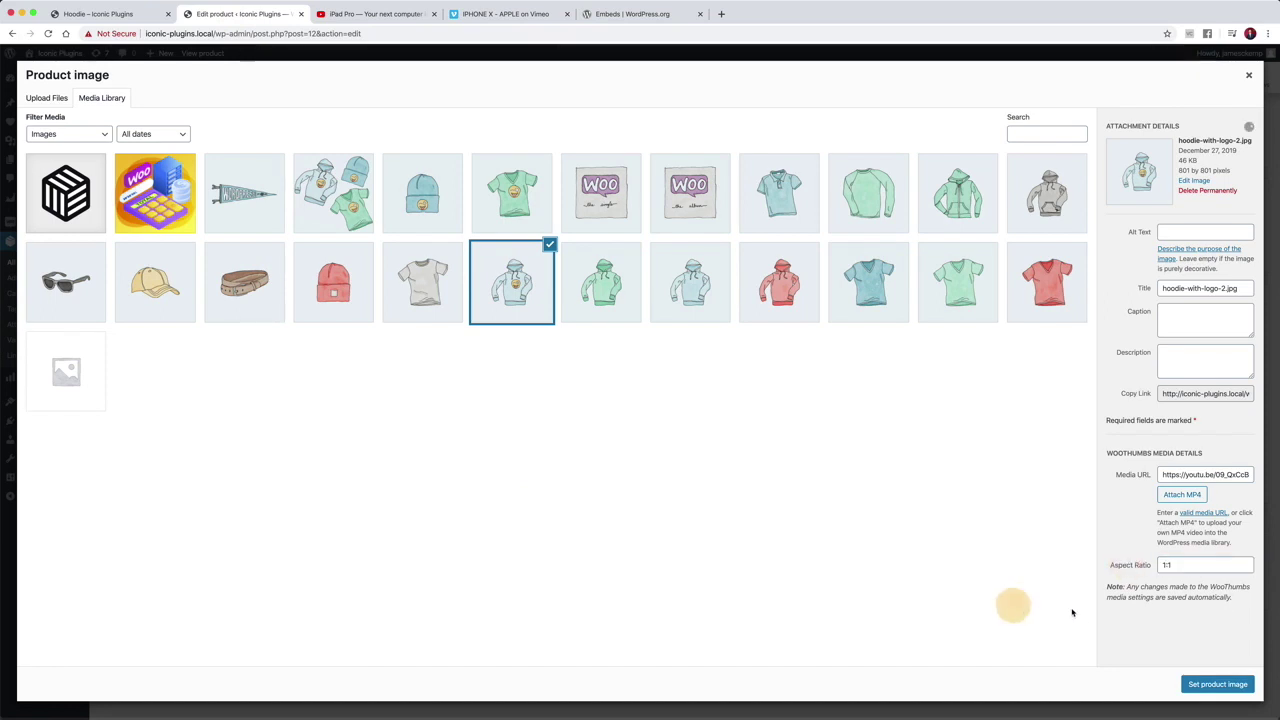
# Reload the Hoodie product page and play the gallery video to check its square aspect ratio.
pyautogui.click(133, 16)
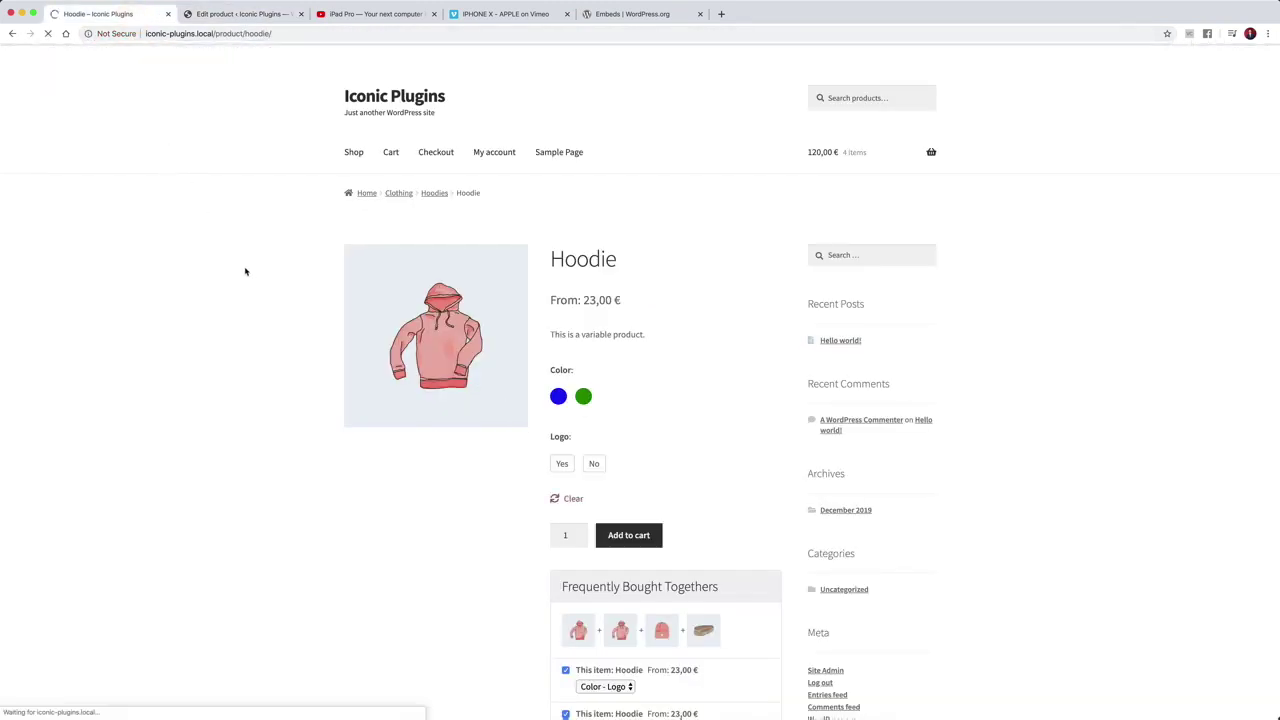
pyautogui.click(506, 453)
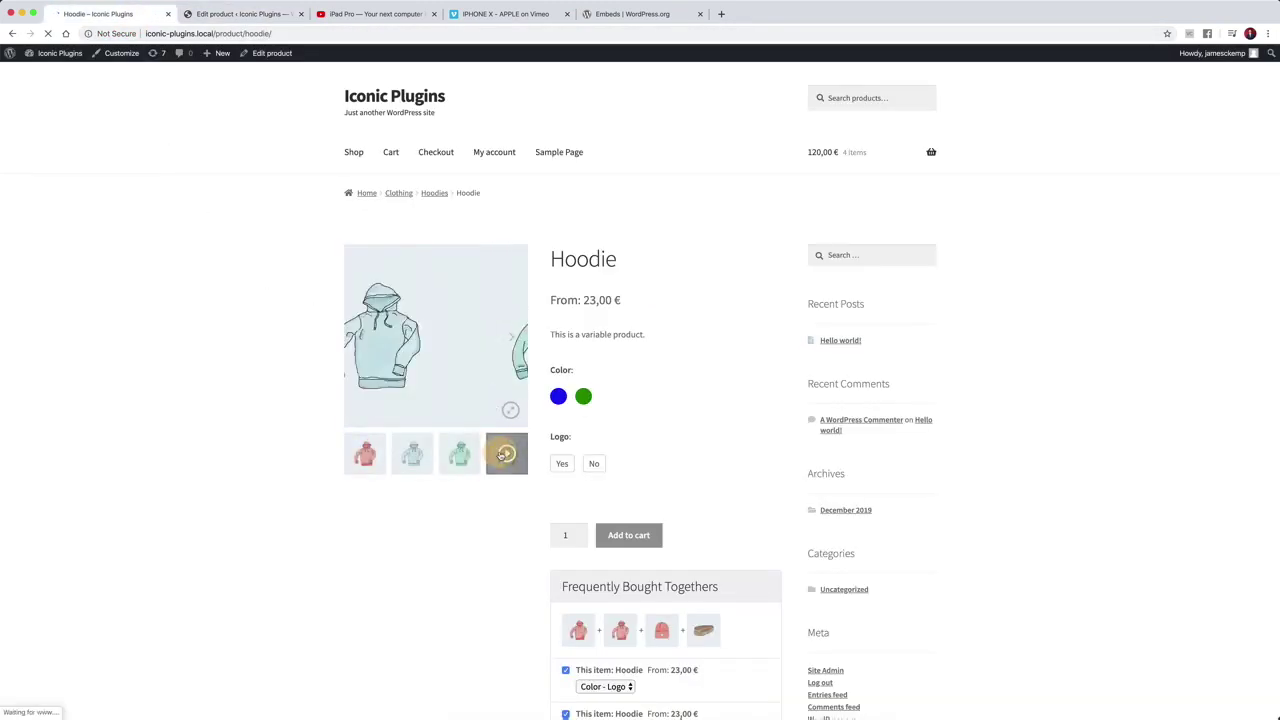
pyautogui.click(452, 343)
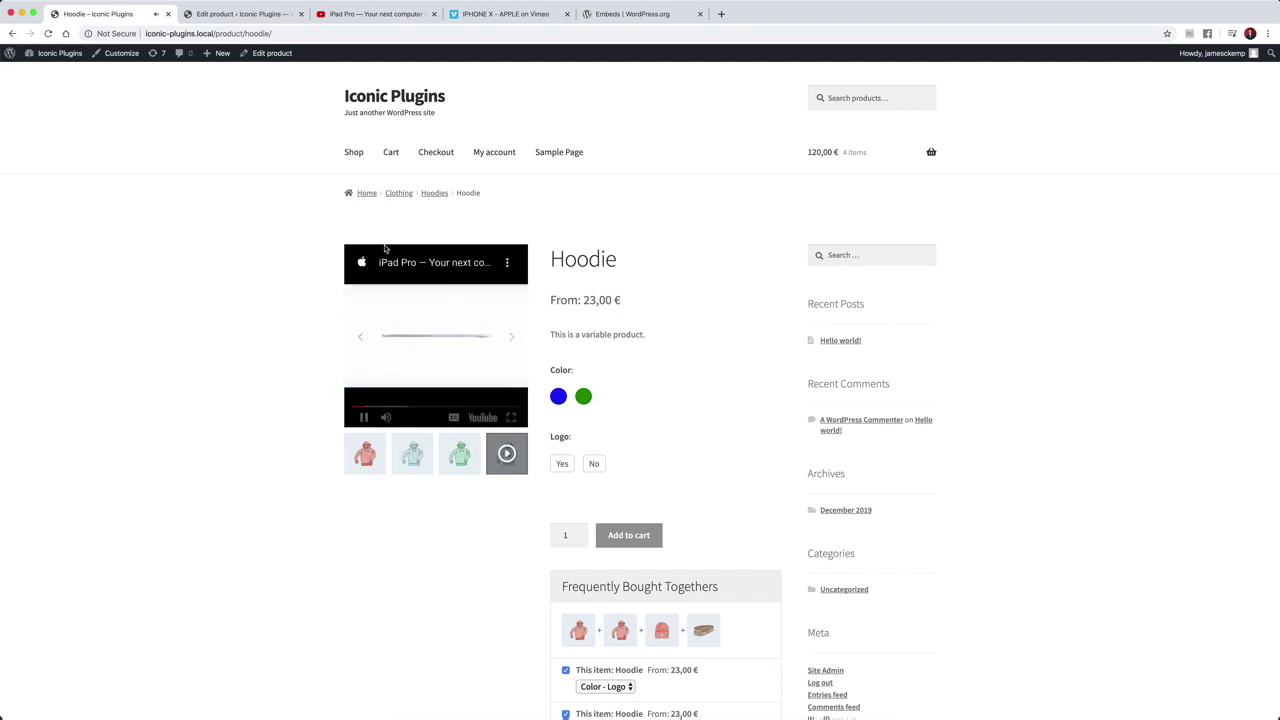
# Step through the red, blue and green hoodie images in the gallery, return to the video and pause it.
pyautogui.click(361, 458)
pyautogui.click(412, 456)
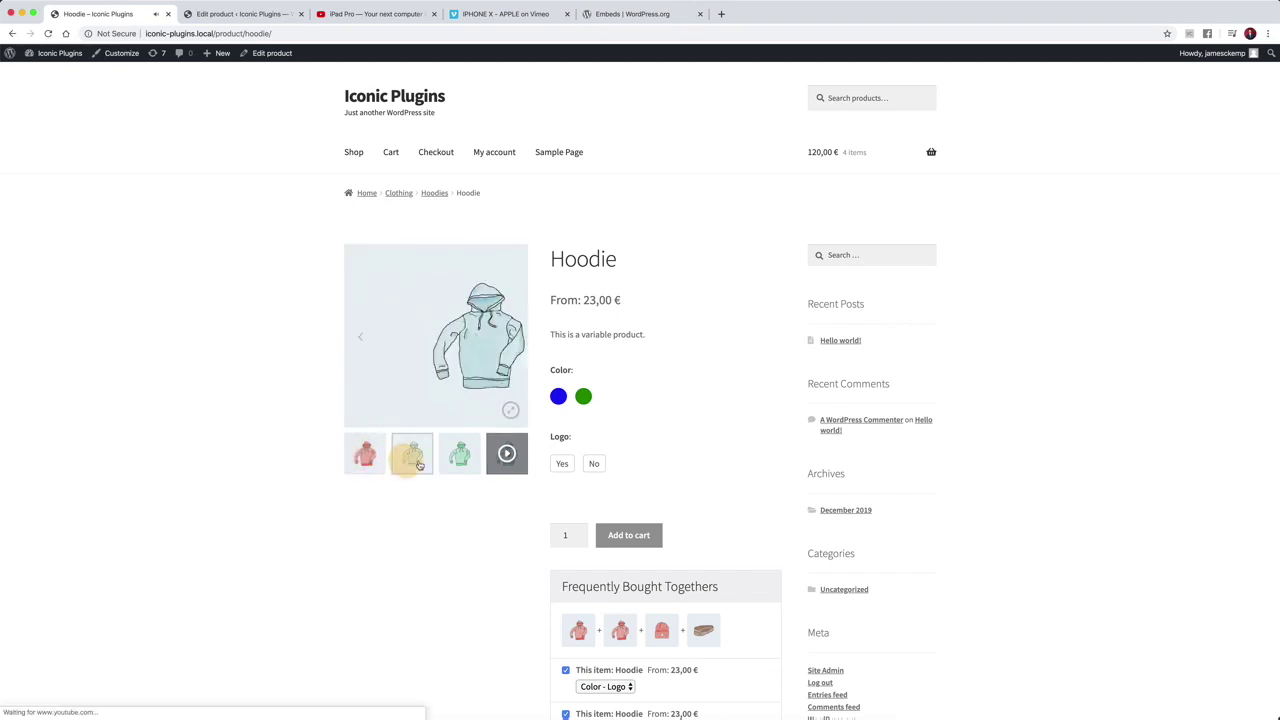
pyautogui.click(459, 456)
pyautogui.click(505, 458)
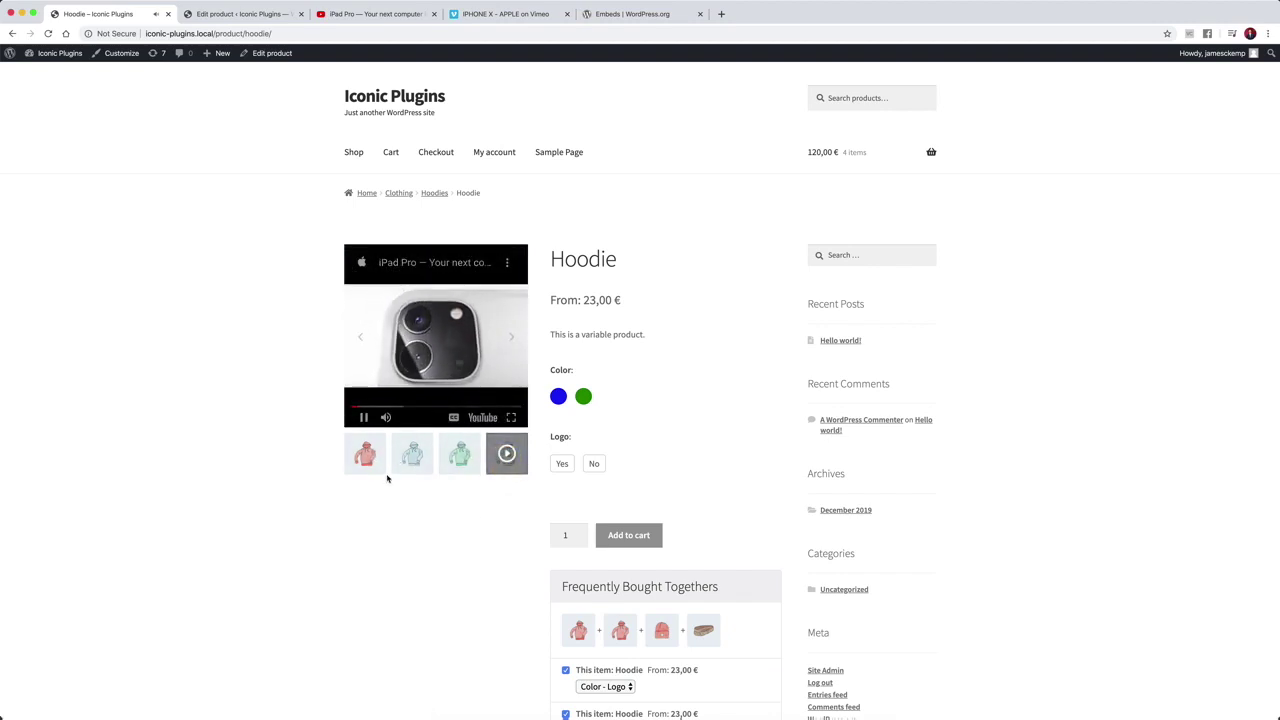
pyautogui.moveTo(437, 346)
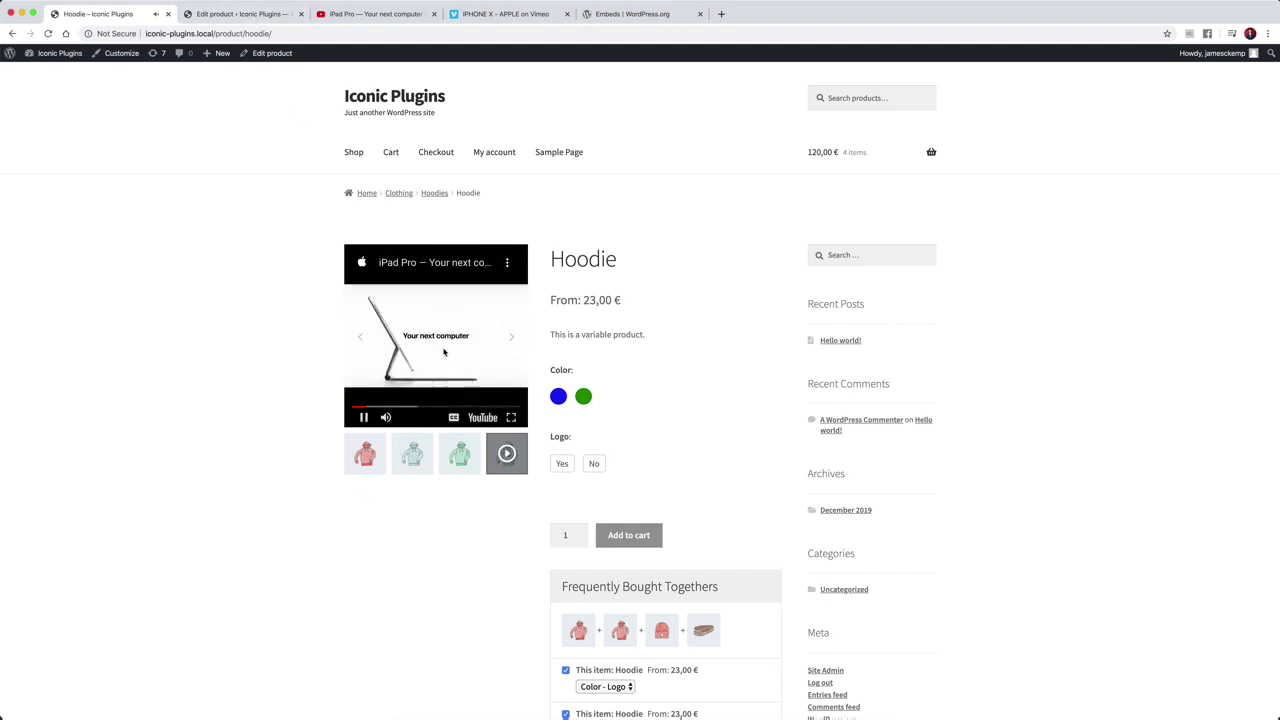
pyautogui.click(444, 351)
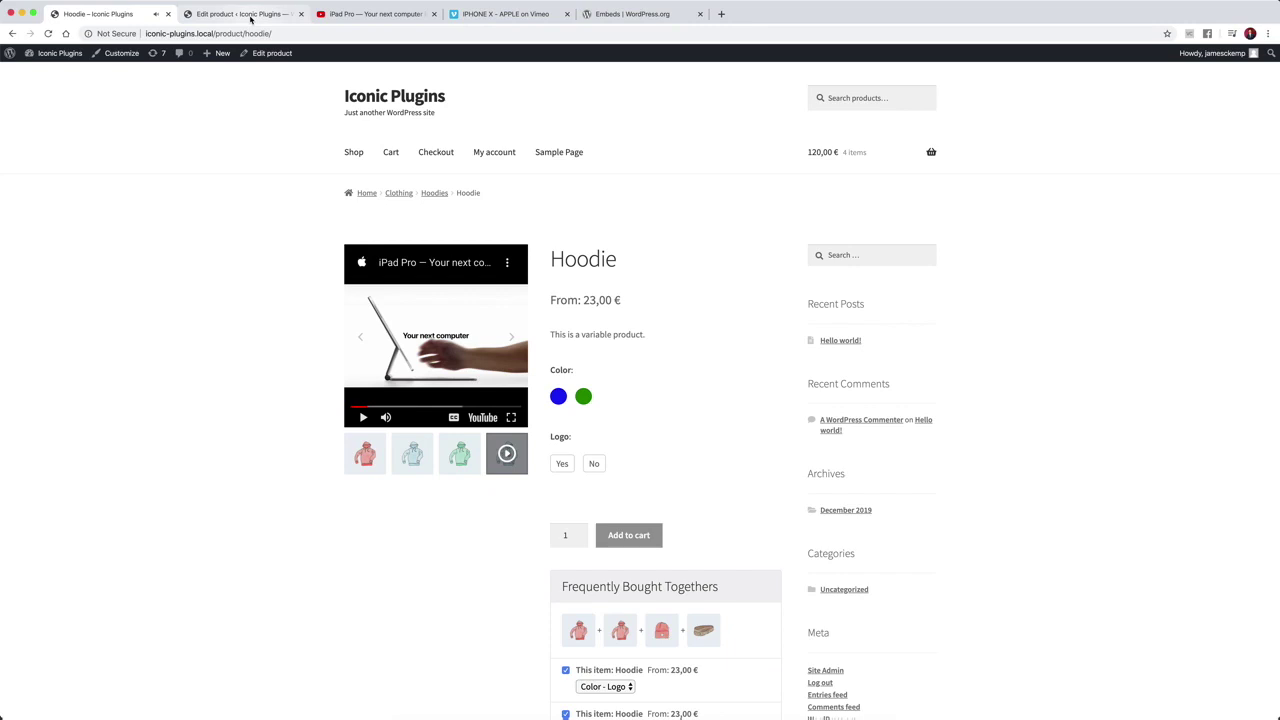
# Attach SampleVideo_1280x720_2mb-47.mp4 from the media library to the green hoodie image, hoodie-green-1.jpg, in the product's media details.
pyautogui.click(251, 19)
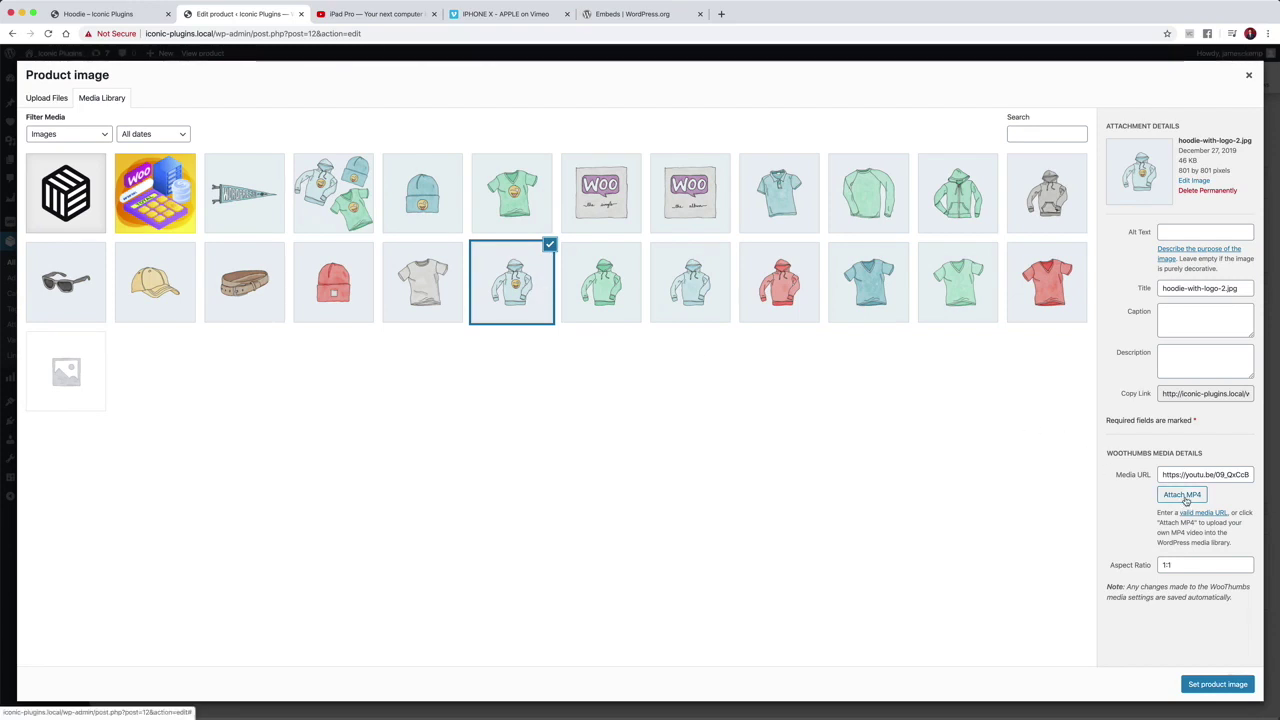
pyautogui.click(608, 296)
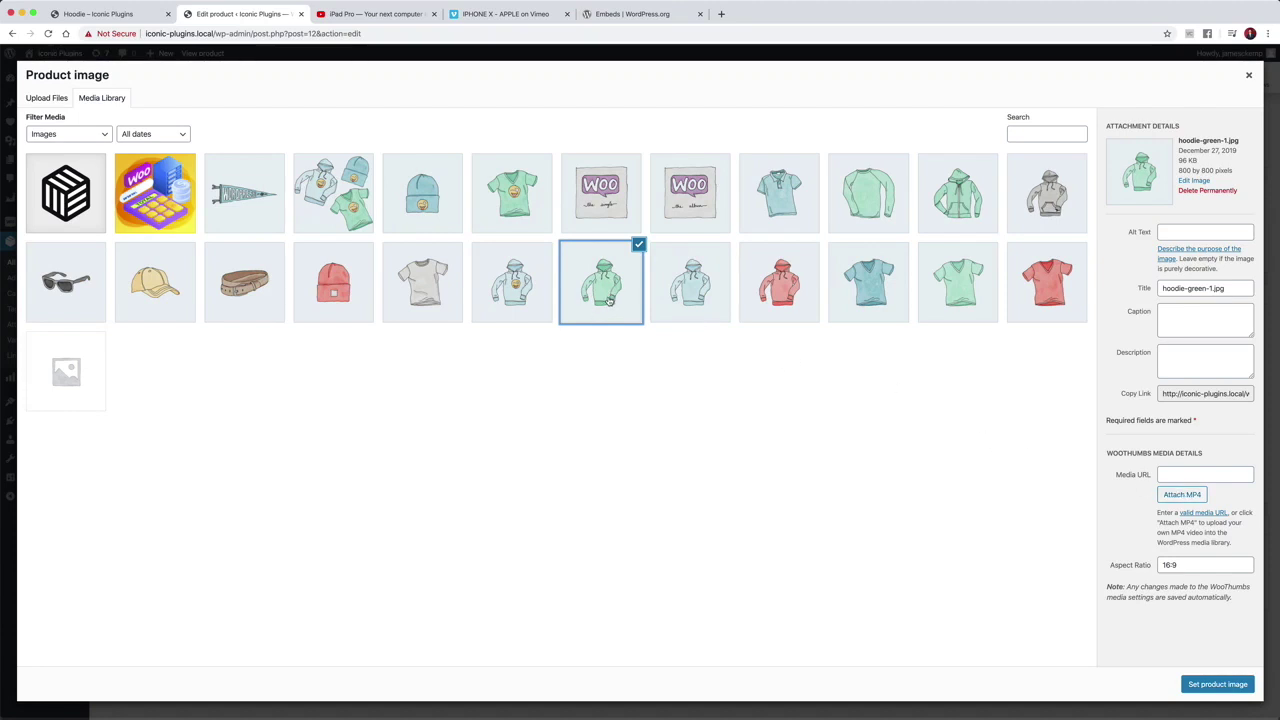
pyautogui.click(1173, 497)
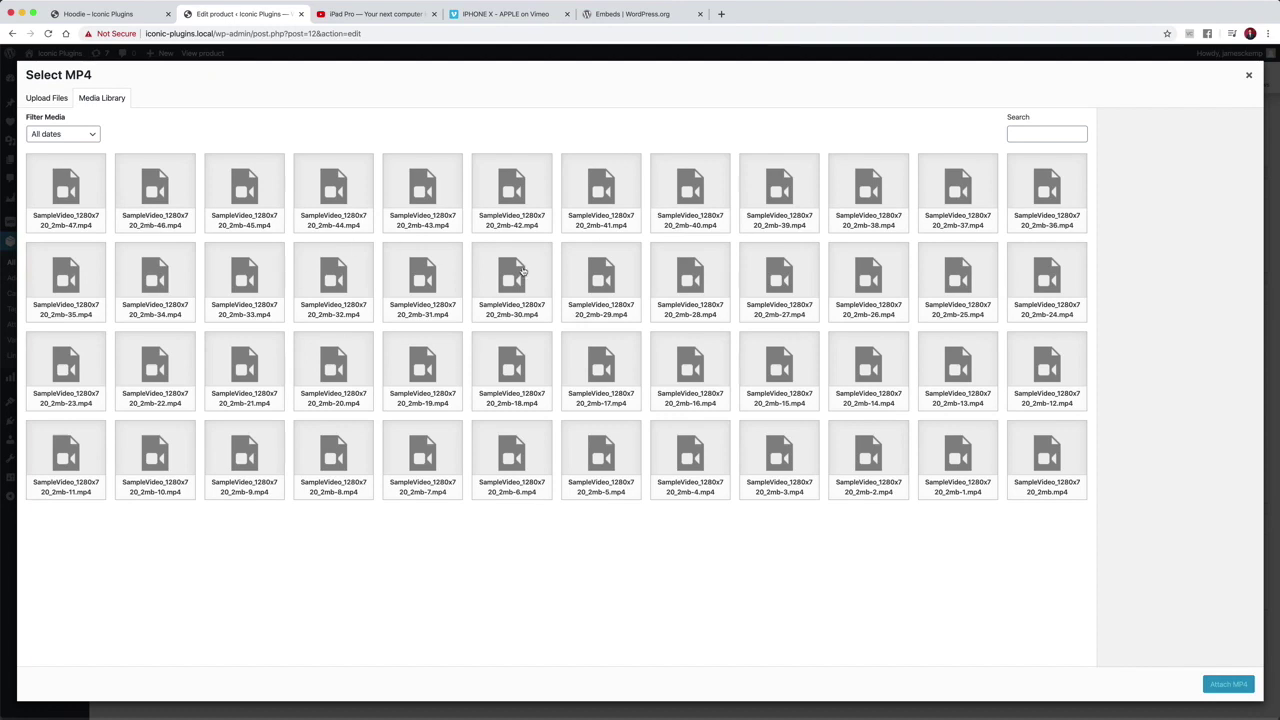
pyautogui.click(54, 101)
pyautogui.click(86, 102)
pyautogui.click(80, 181)
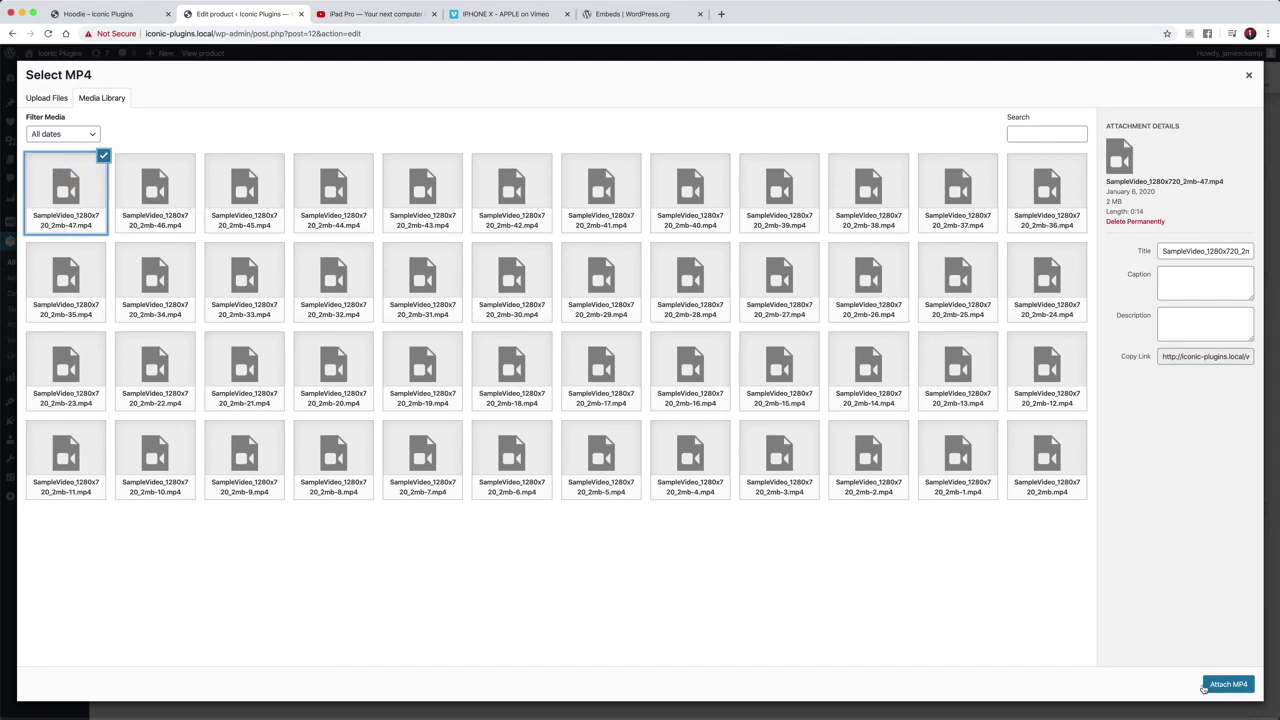
pyautogui.click(1226, 685)
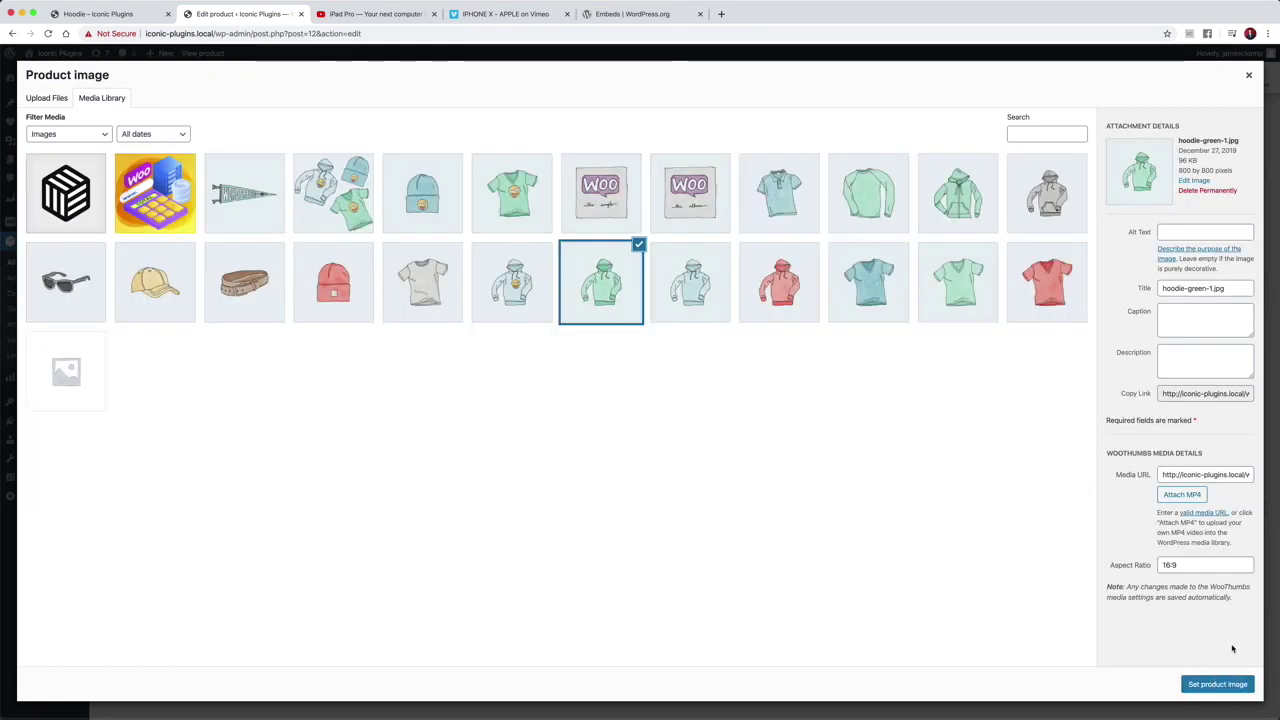
# Set the aspect ratio of the green hoodie image's MP4 video to 1:1 and check its media URL.
pyautogui.moveTo(1205, 566); pyautogui.dragTo(1121, 564)
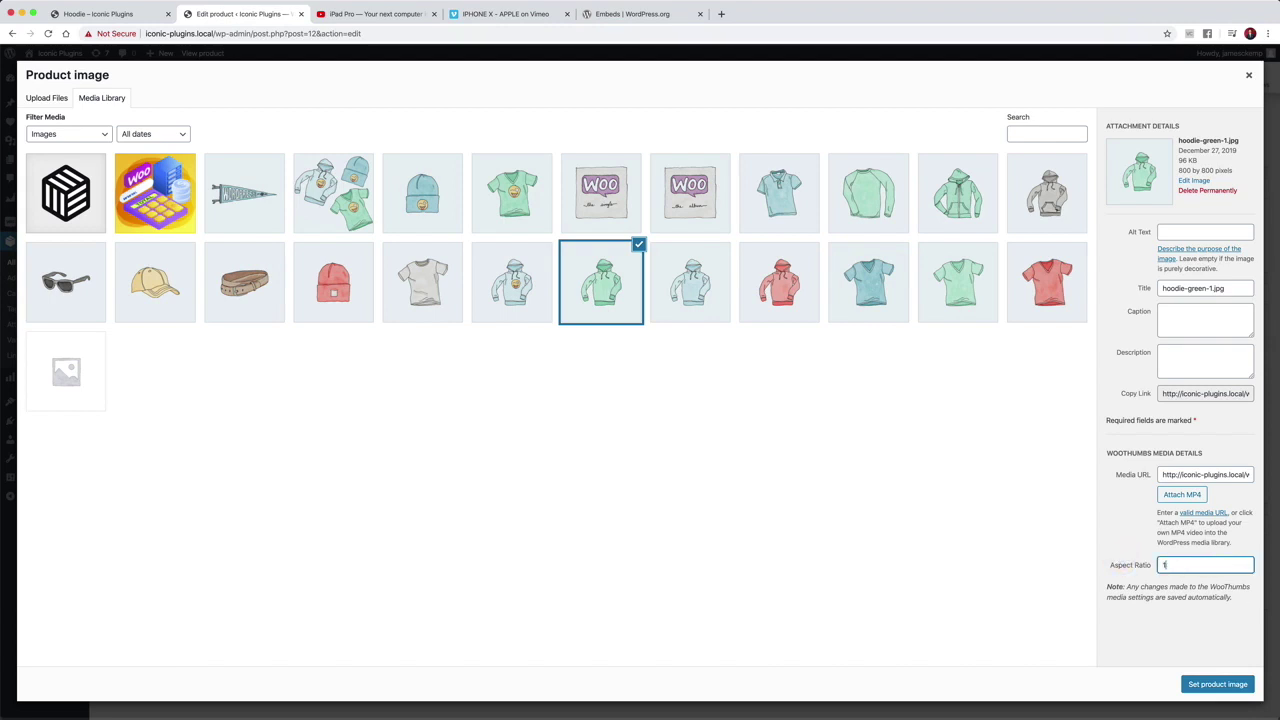
pyautogui.click(1031, 540)
pyautogui.moveTo(1163, 475); pyautogui.dragTo(1218, 476)
pyautogui.click(1074, 571)
# Reload the Hoodie product page and play the MP4 video on the green hoodie's gallery slide.
pyautogui.click(98, 14)
pyautogui.click(48, 34)
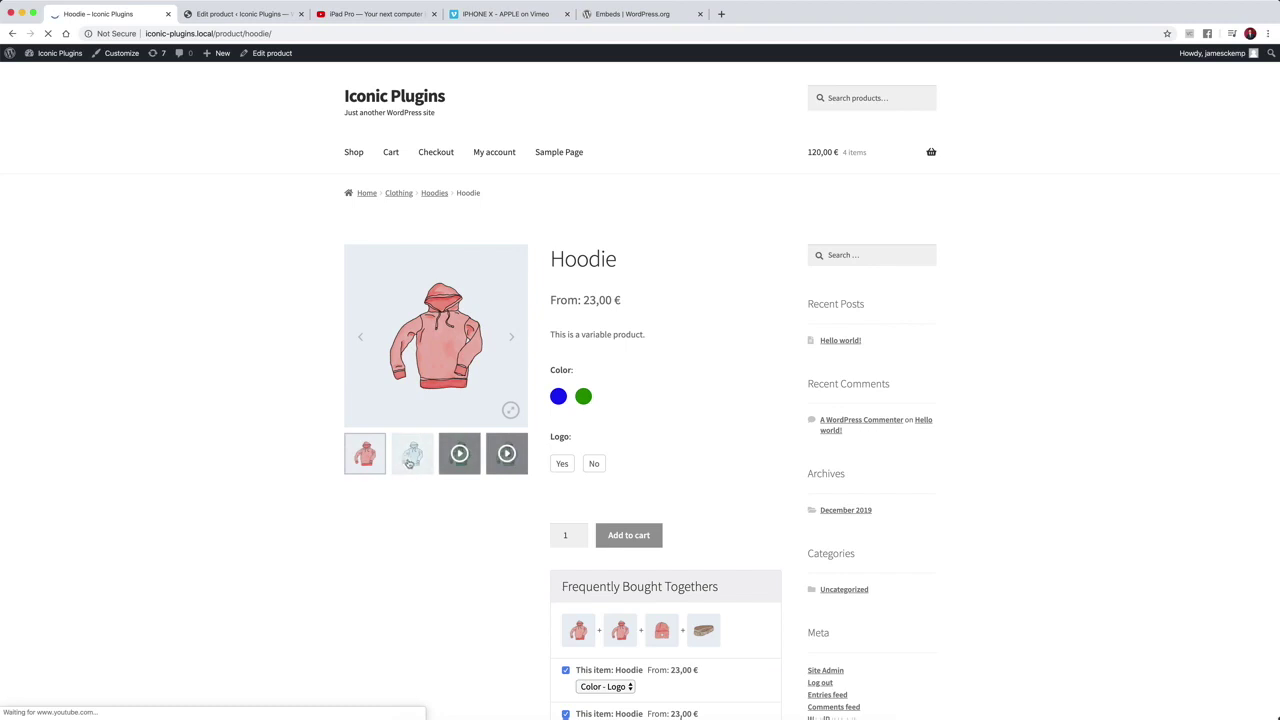
pyautogui.click(457, 462)
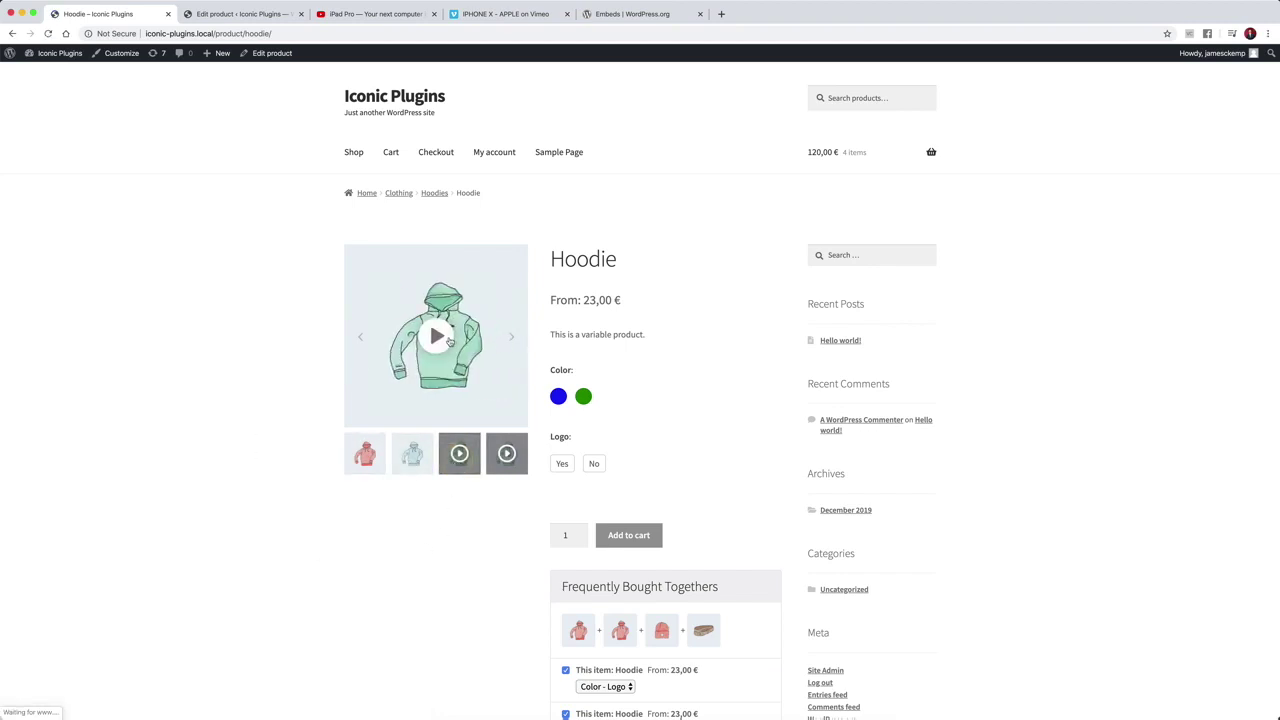
pyautogui.click(449, 342)
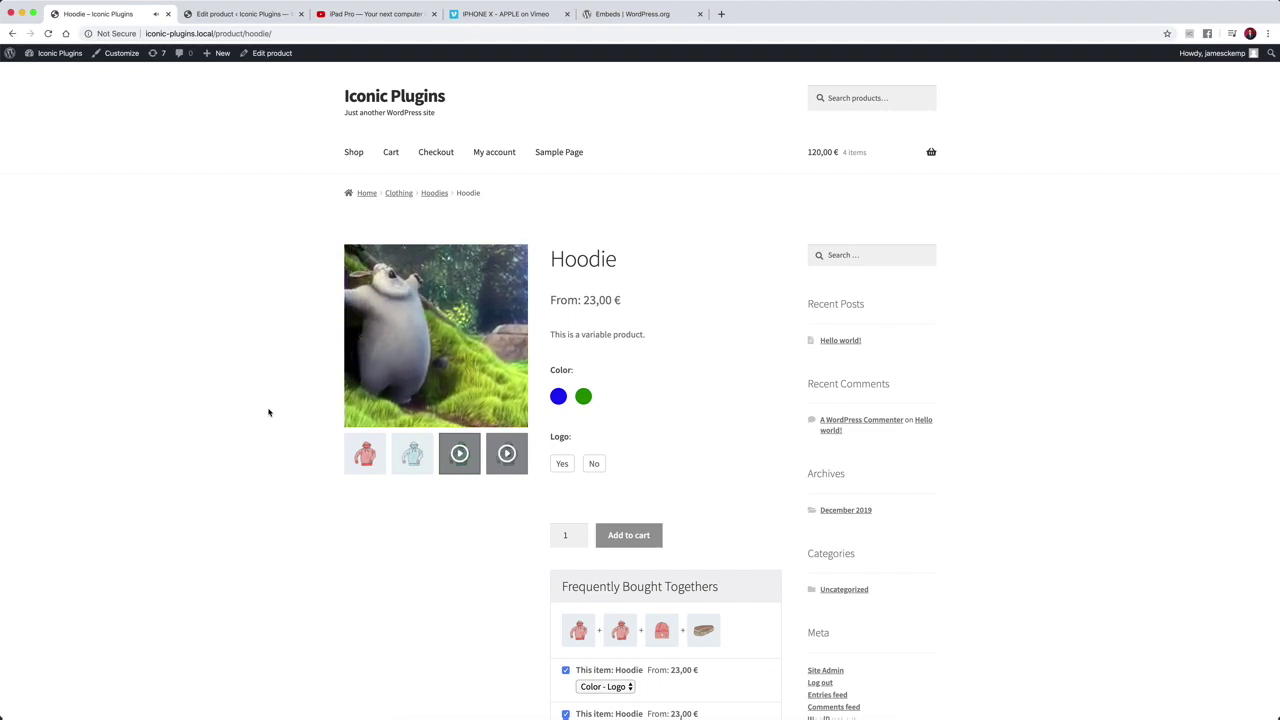
pyautogui.moveTo(470, 400)
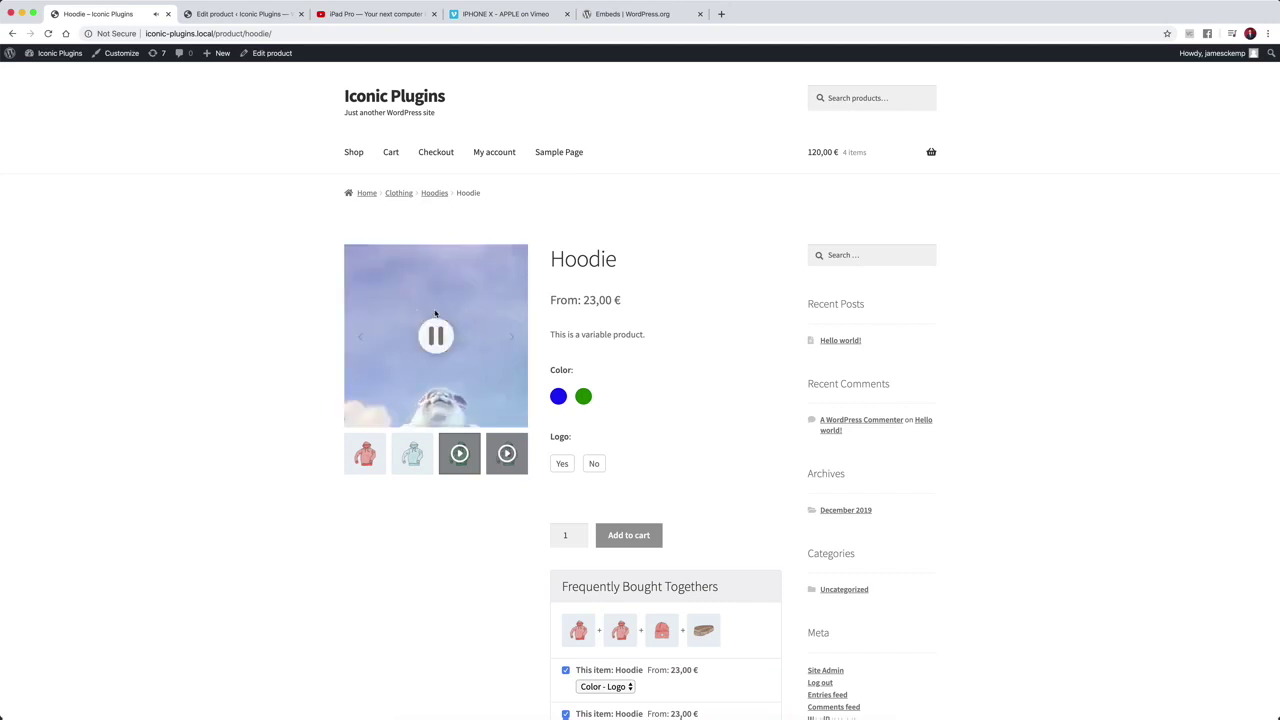
# Play the iPad Pro YouTube video in the gallery and skip ahead to its end screen to examine the suggested videos.
pyautogui.click(506, 453)
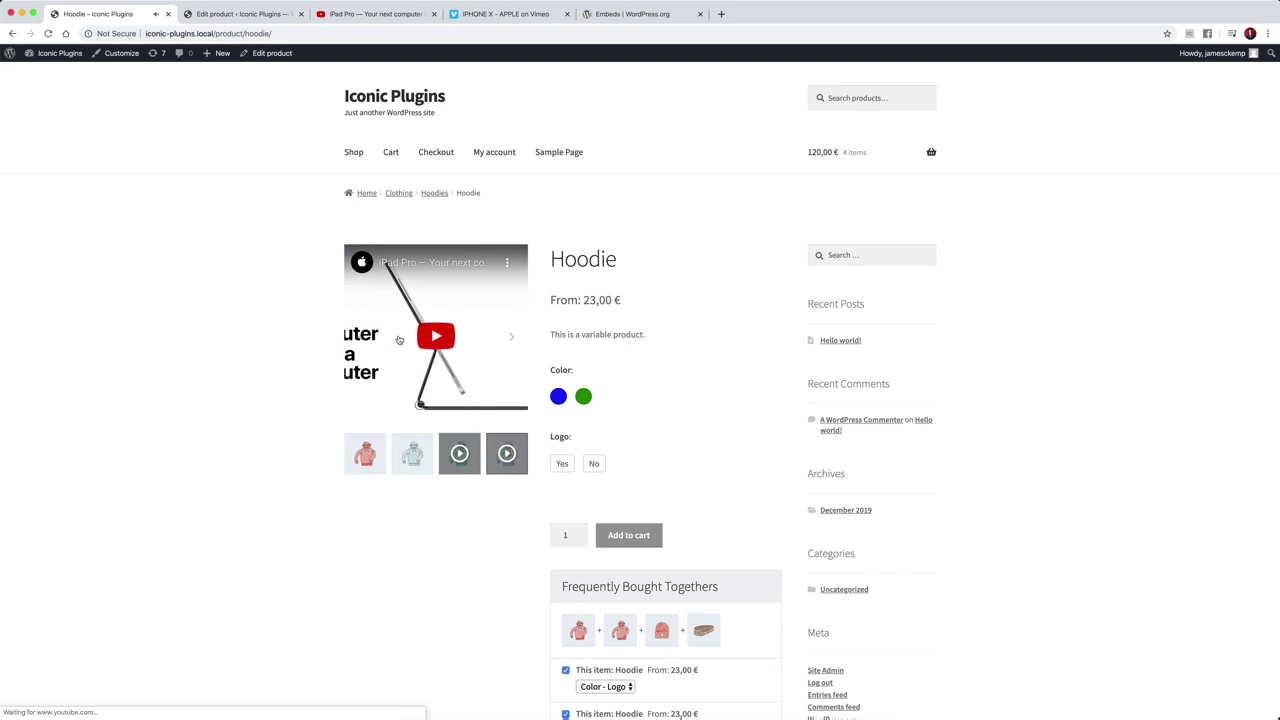
pyautogui.click(436, 336)
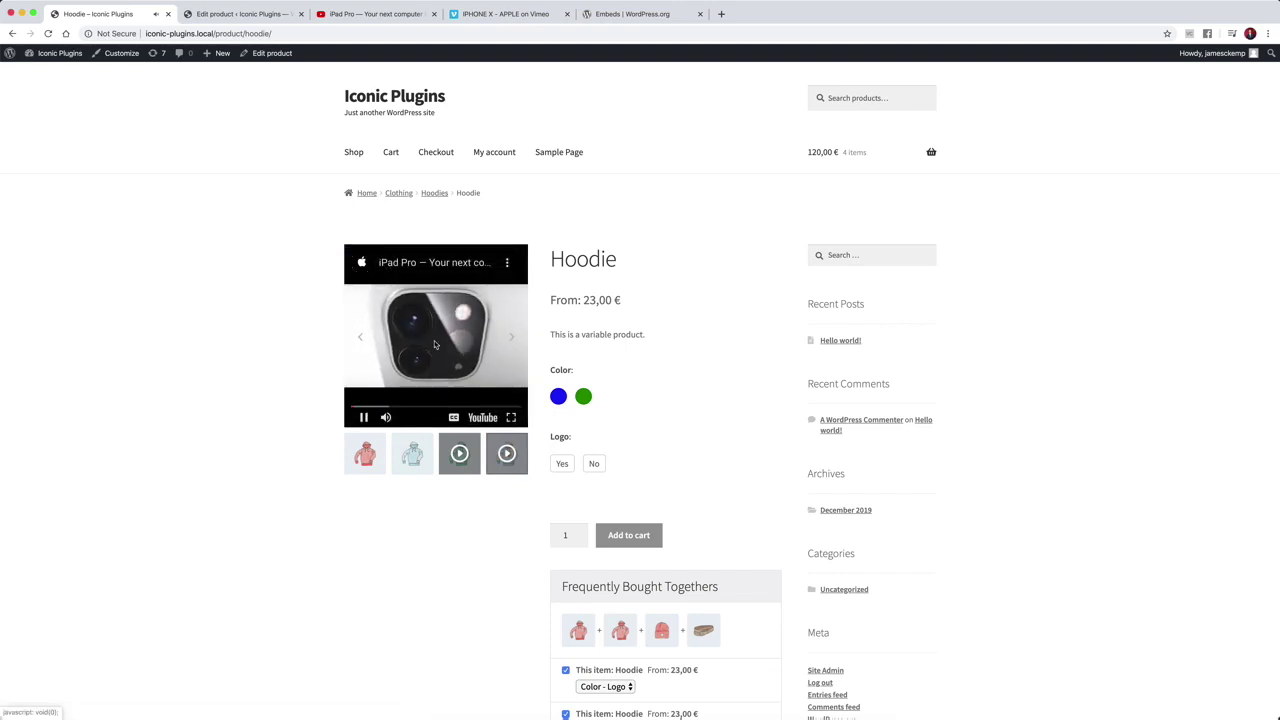
pyautogui.click(462, 300)
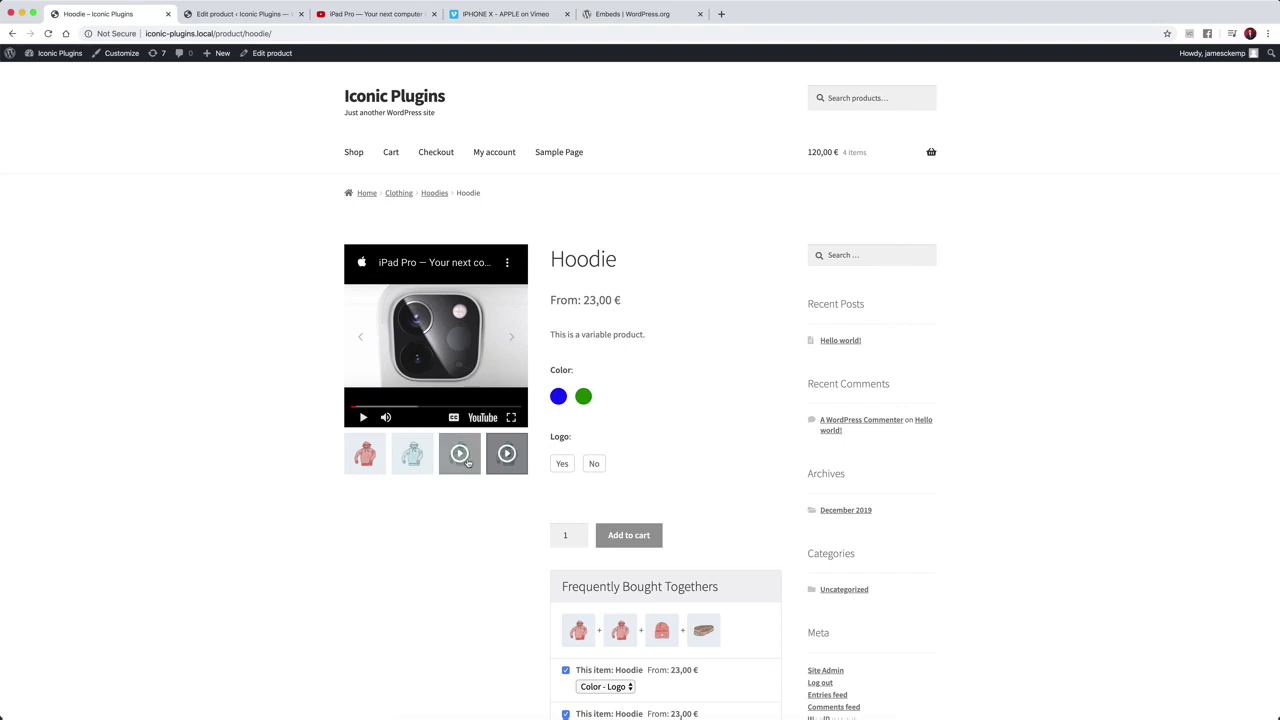
pyautogui.moveTo(460, 407); pyautogui.dragTo(520, 407)
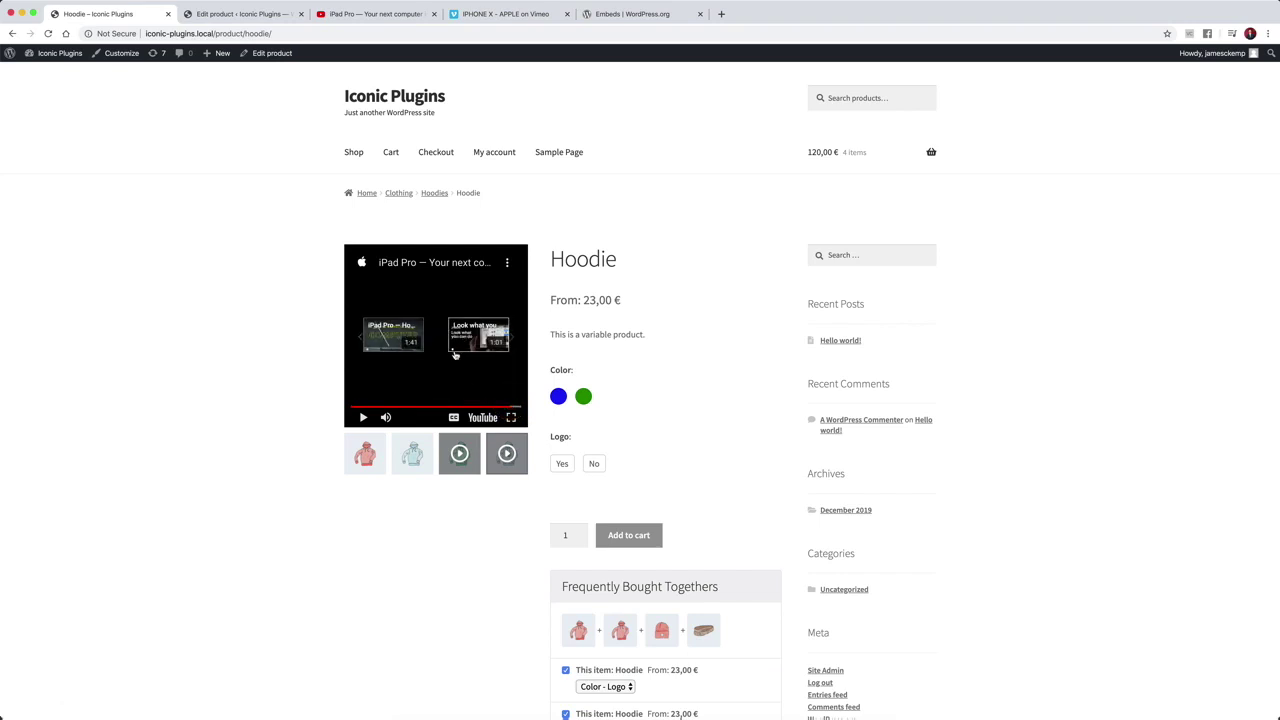
pyautogui.click(421, 409)
pyautogui.moveTo(421, 409); pyautogui.dragTo(500, 409)
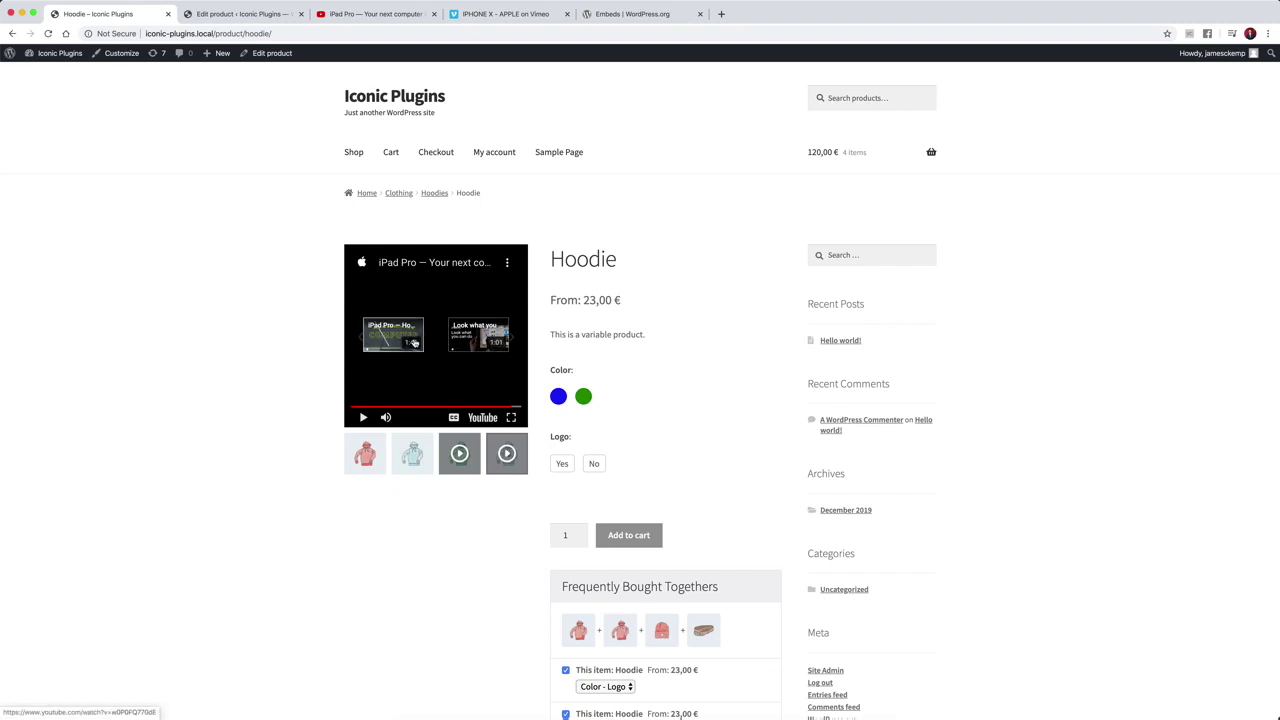
# Switch between the MP4 video and the blue and red hoodie images, checking how the video pauses and resumes, and leave the video paused.
pyautogui.click(453, 453)
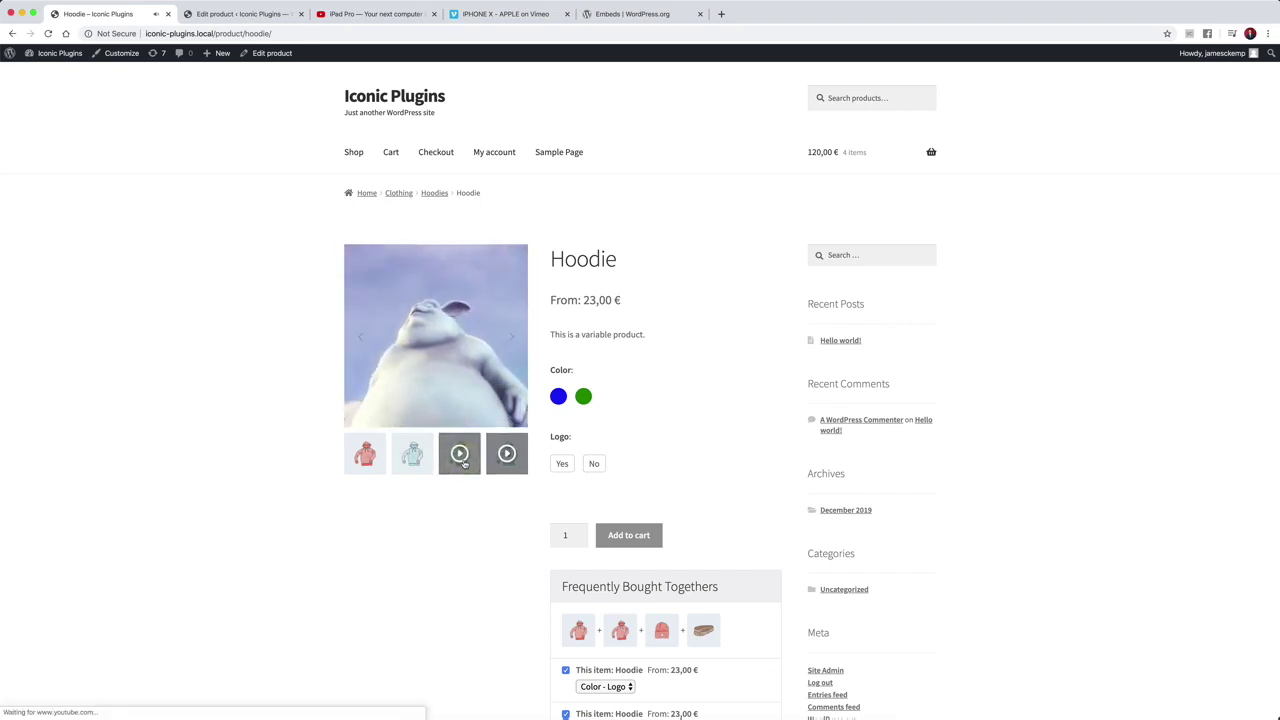
pyautogui.click(415, 456)
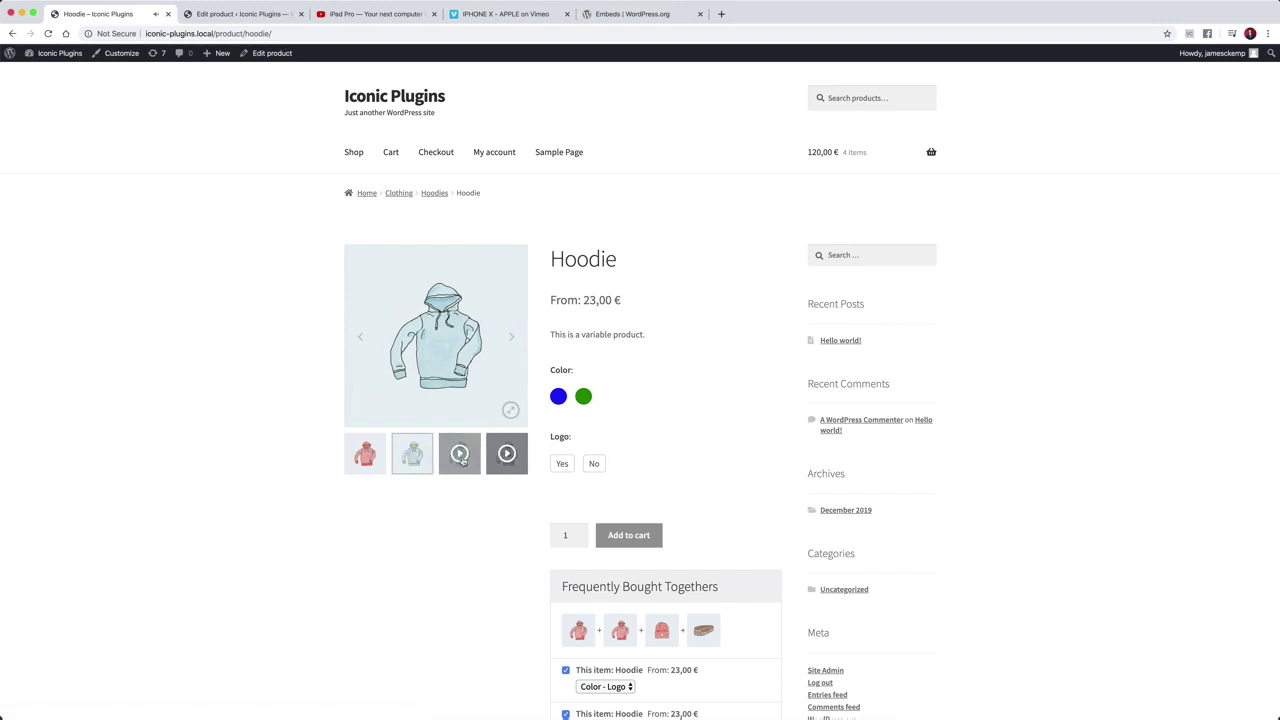
pyautogui.click(461, 457)
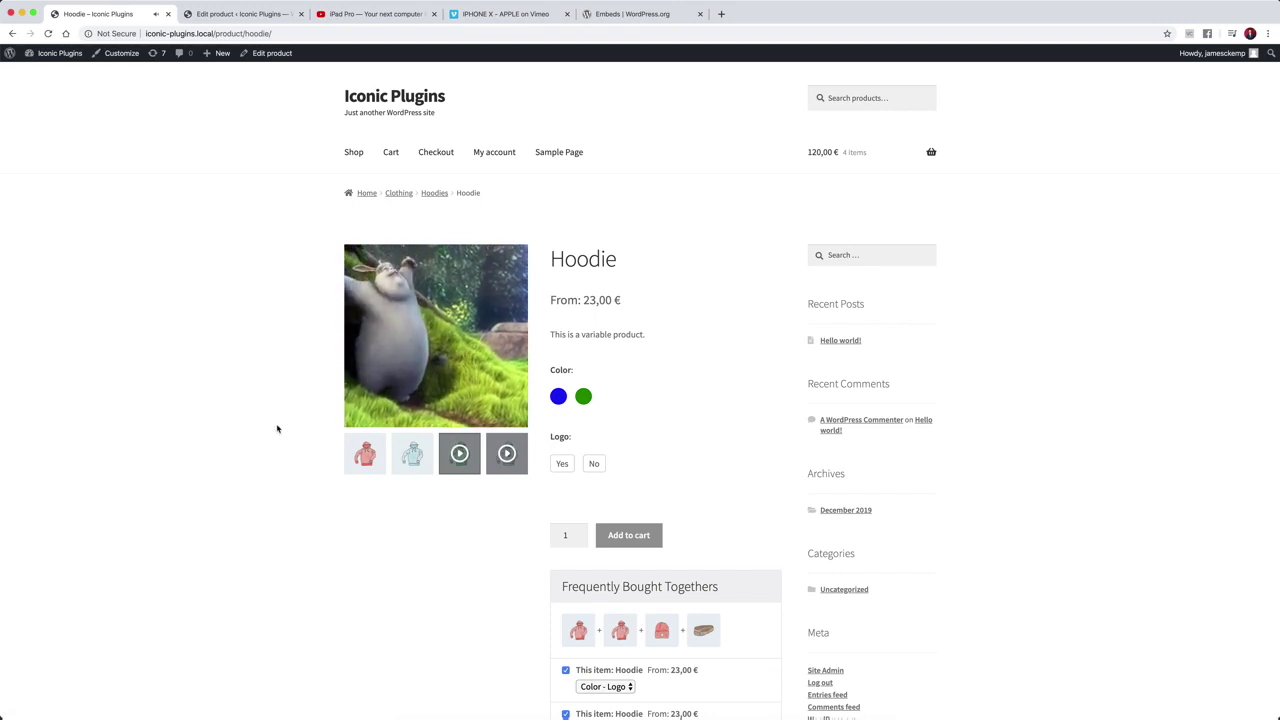
pyautogui.click(434, 338)
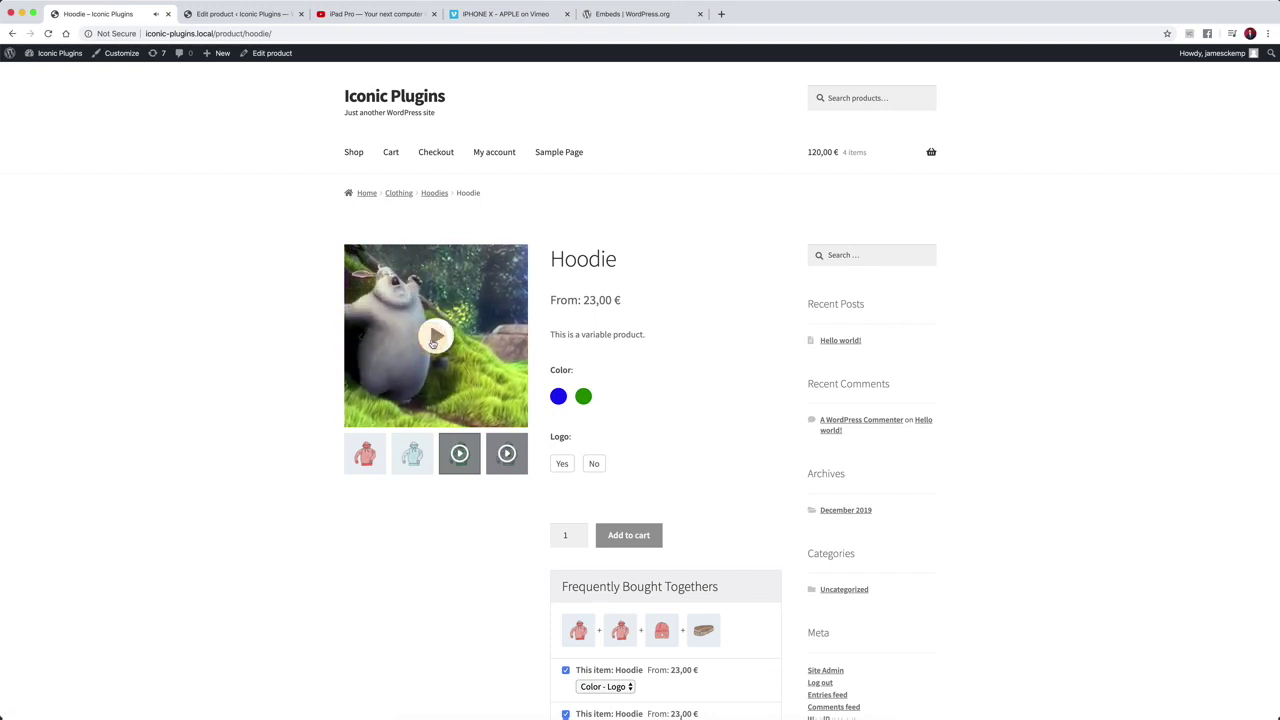
pyautogui.click(414, 450)
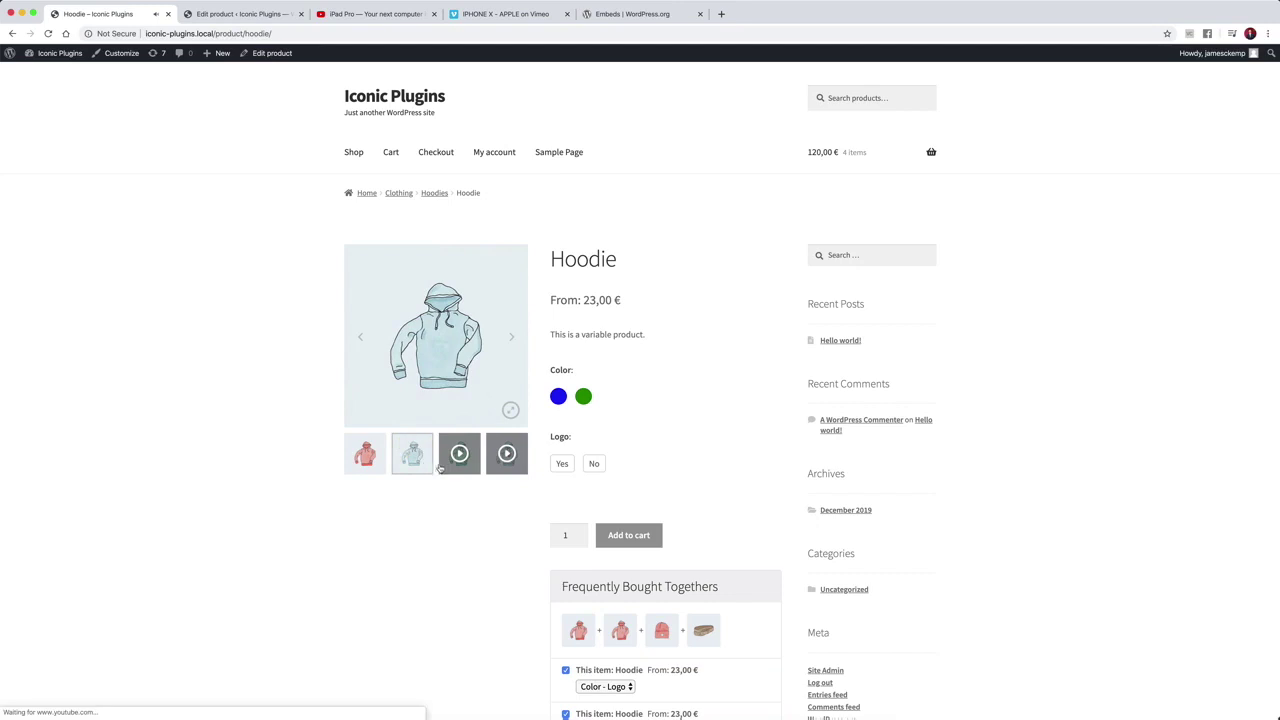
pyautogui.click(459, 453)
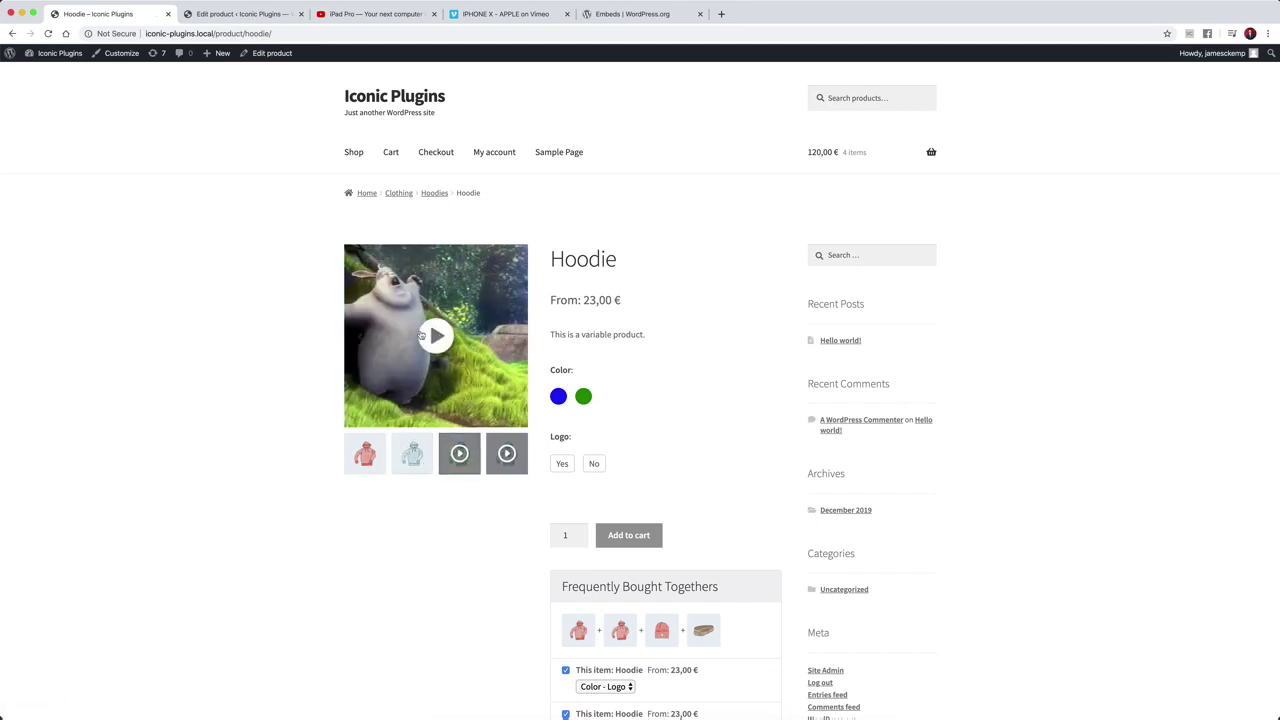
pyautogui.click(433, 340)
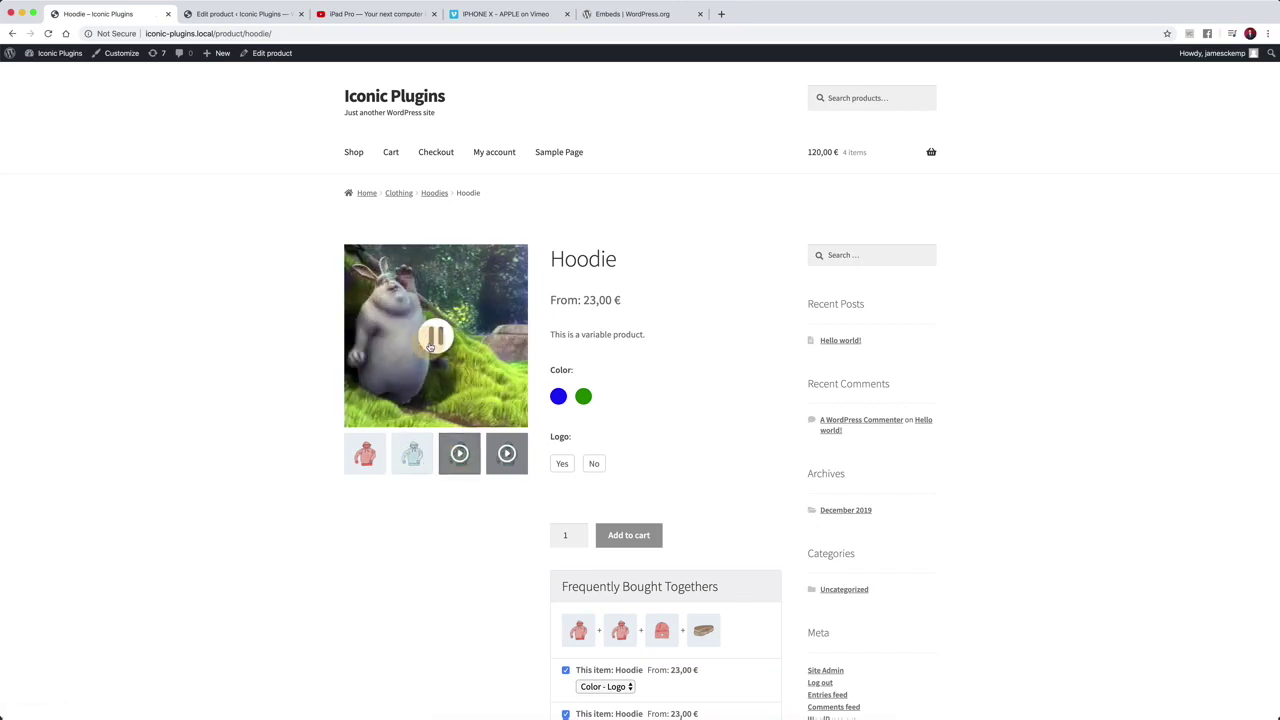
pyautogui.click(372, 457)
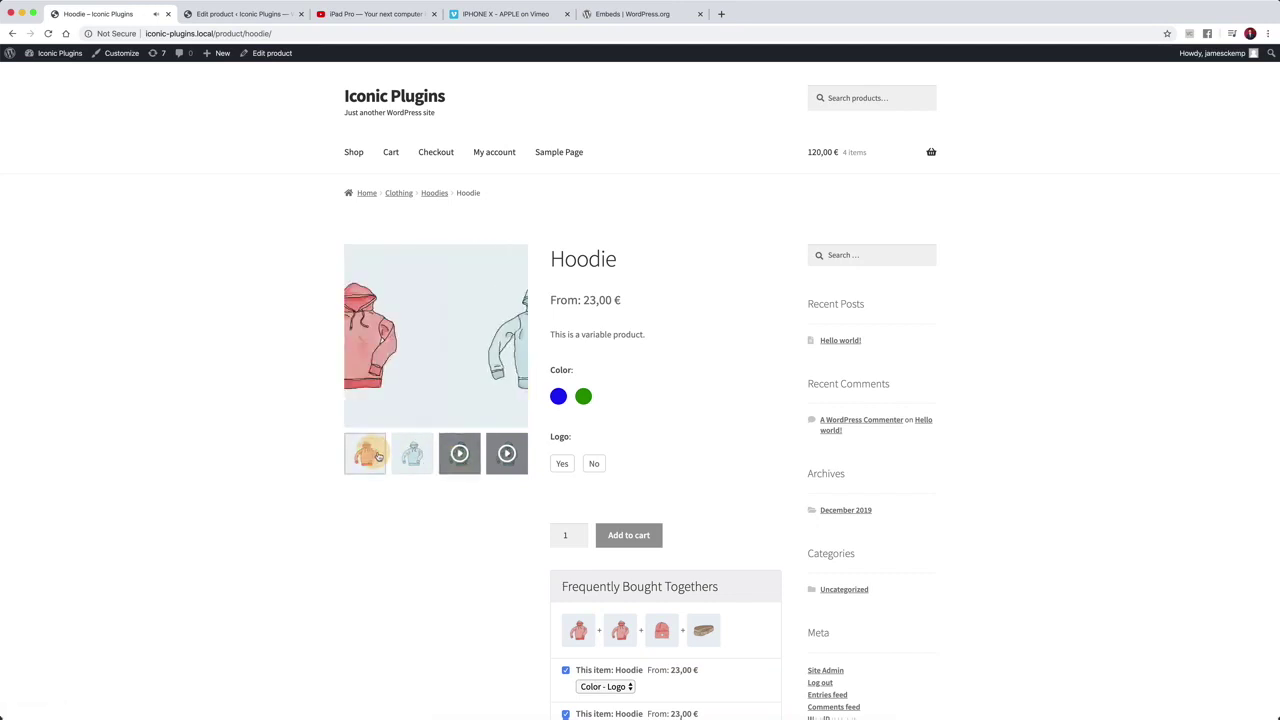
pyautogui.click(463, 455)
pyautogui.moveTo(453, 344)
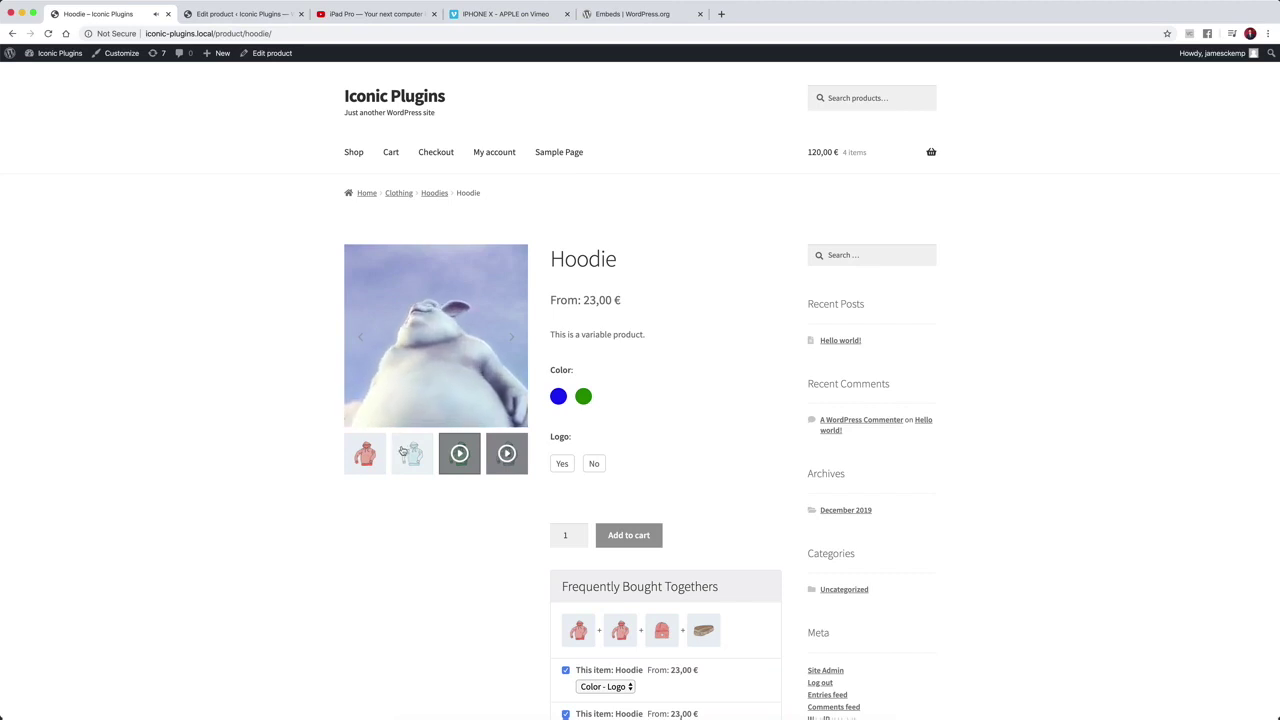
pyautogui.click(436, 340)
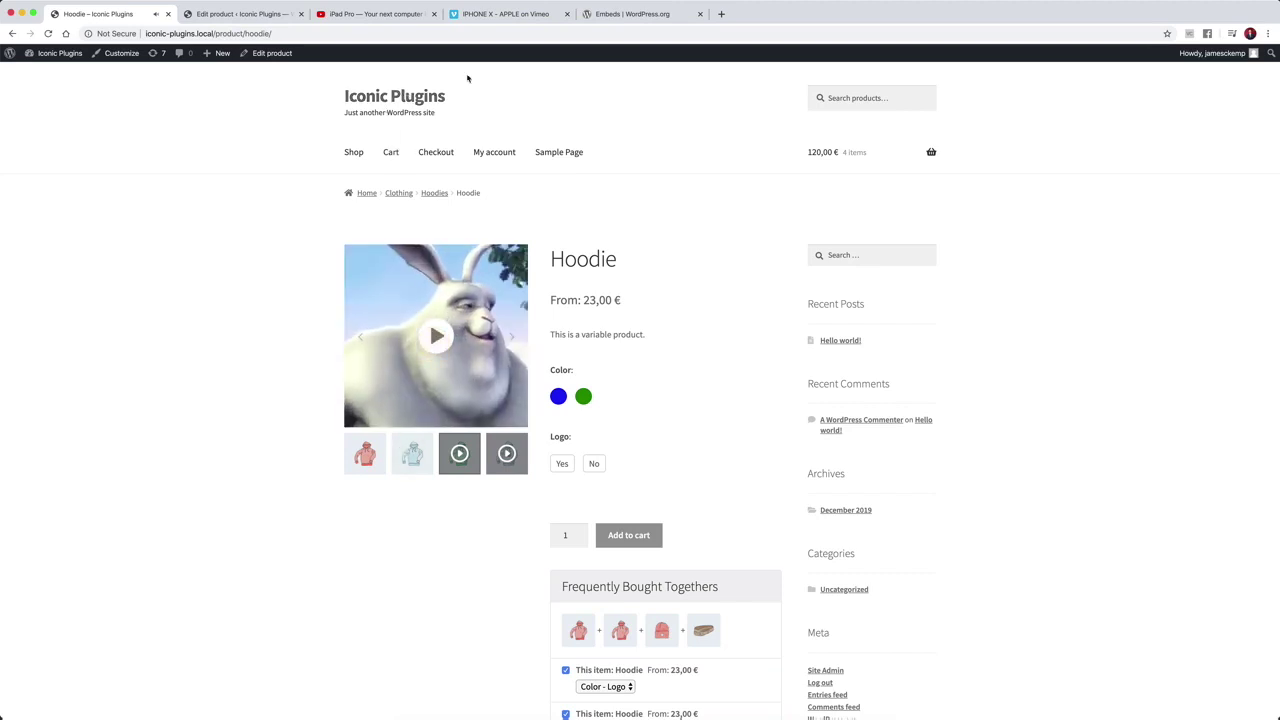
# Copy the web address of the IPHONE X - APPLE video from Vimeo and return to the Hoodie product page.
pyautogui.click(479, 14)
pyautogui.click(360, 33)
pyautogui.press('super+c')
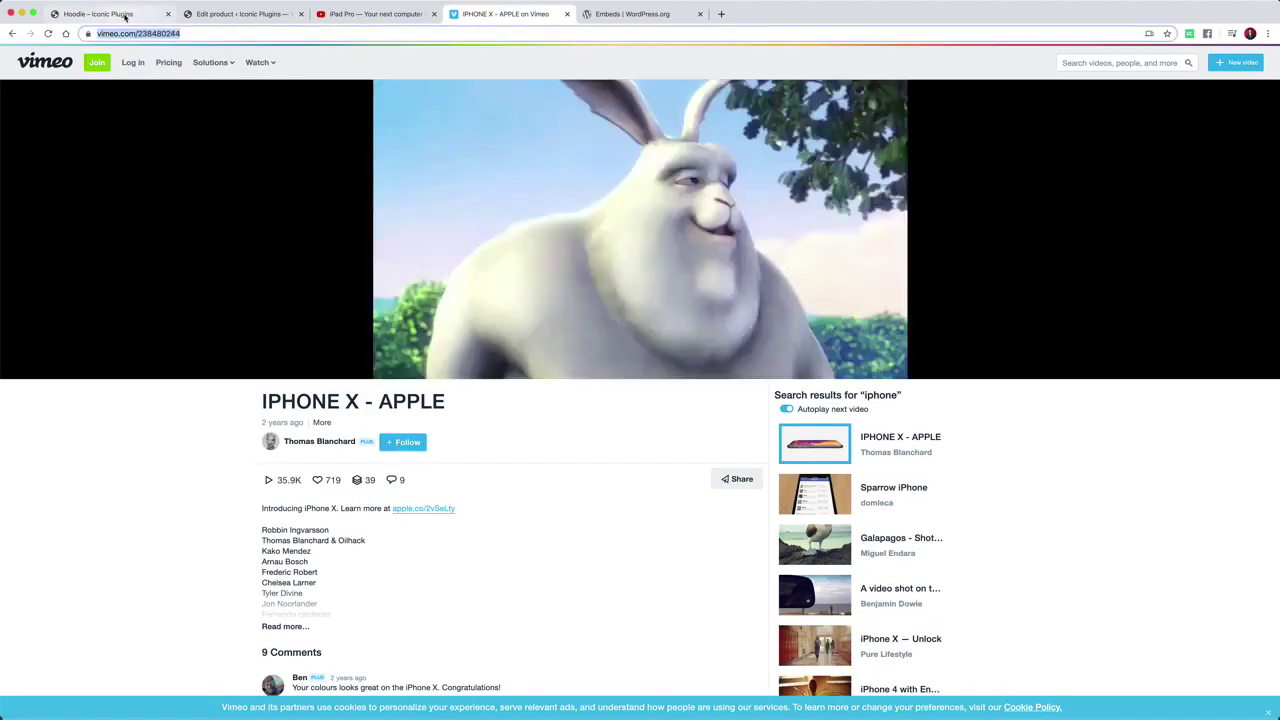
pyautogui.click(98, 14)
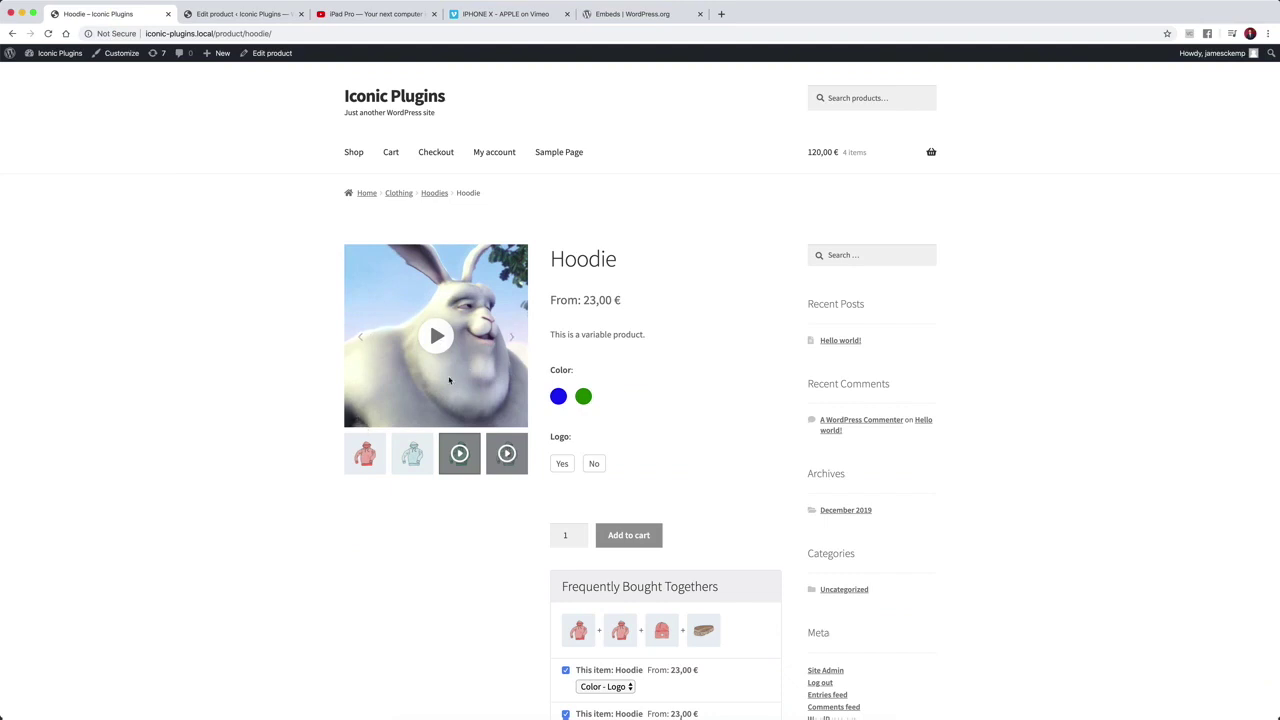
pyautogui.click(220, 13)
pyautogui.click(1248, 77)
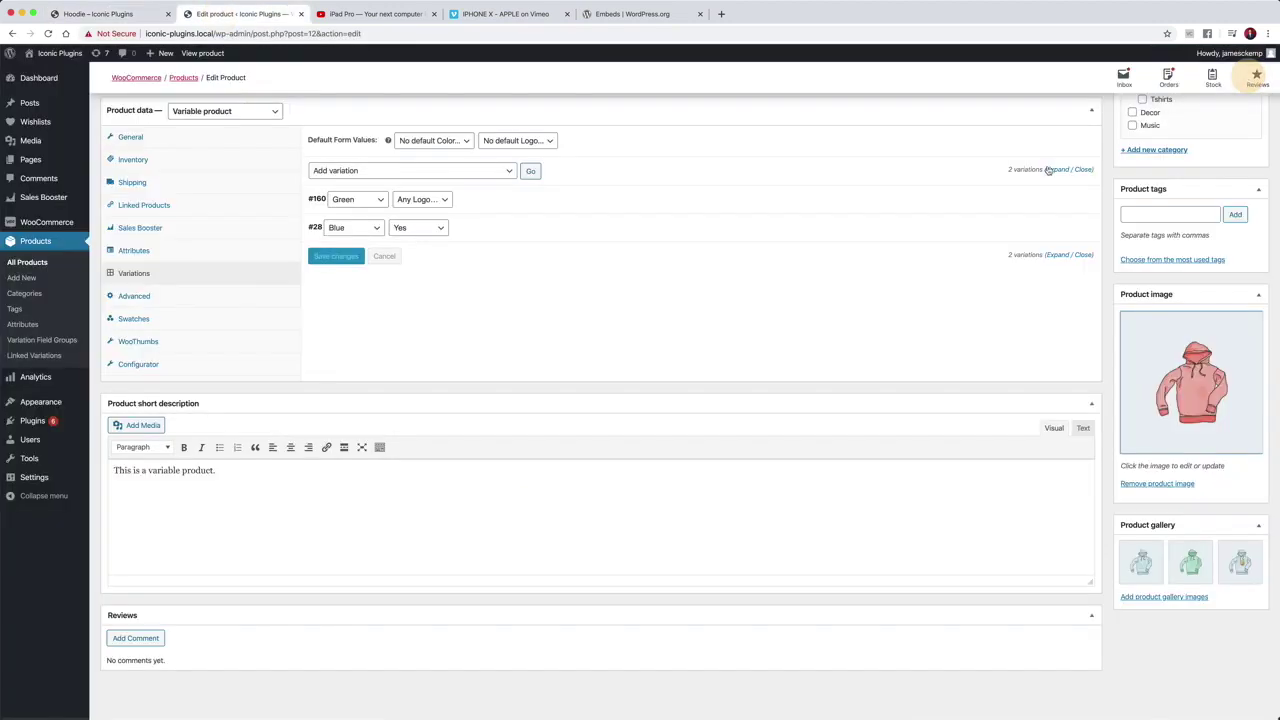
pyautogui.scroll(3, 200, 380)
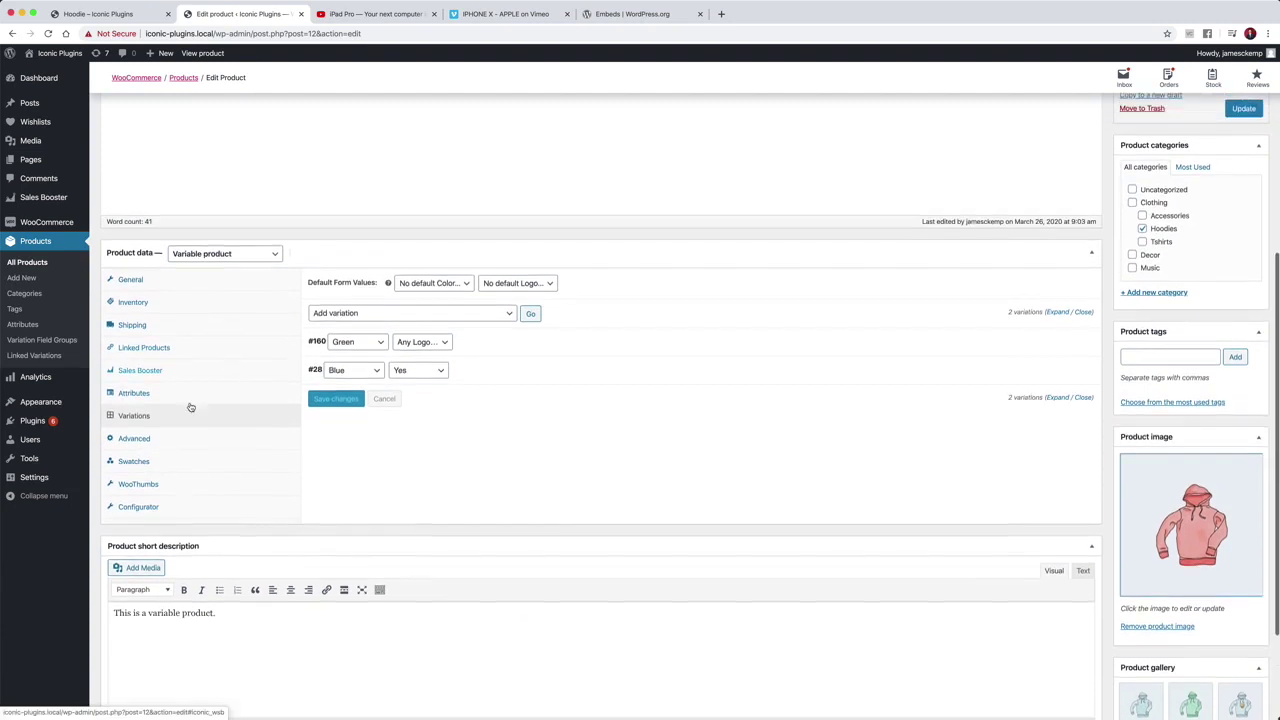
pyautogui.click(170, 499)
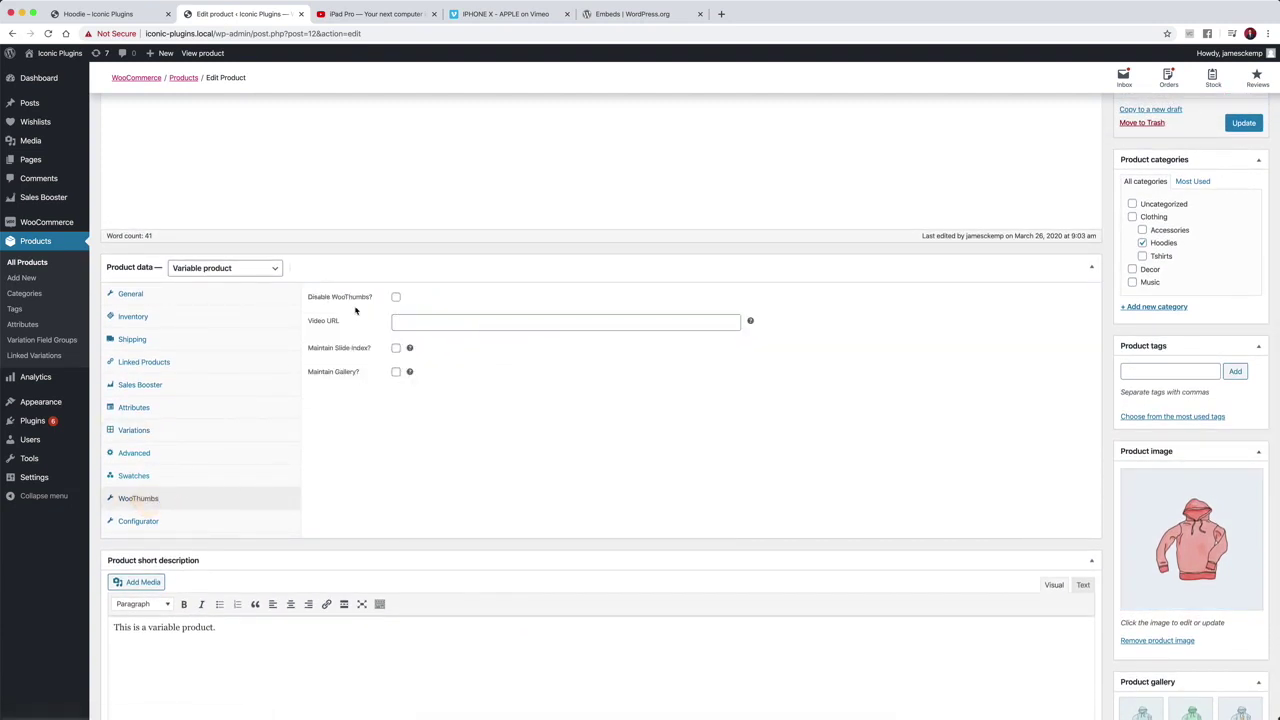
pyautogui.click(409, 324)
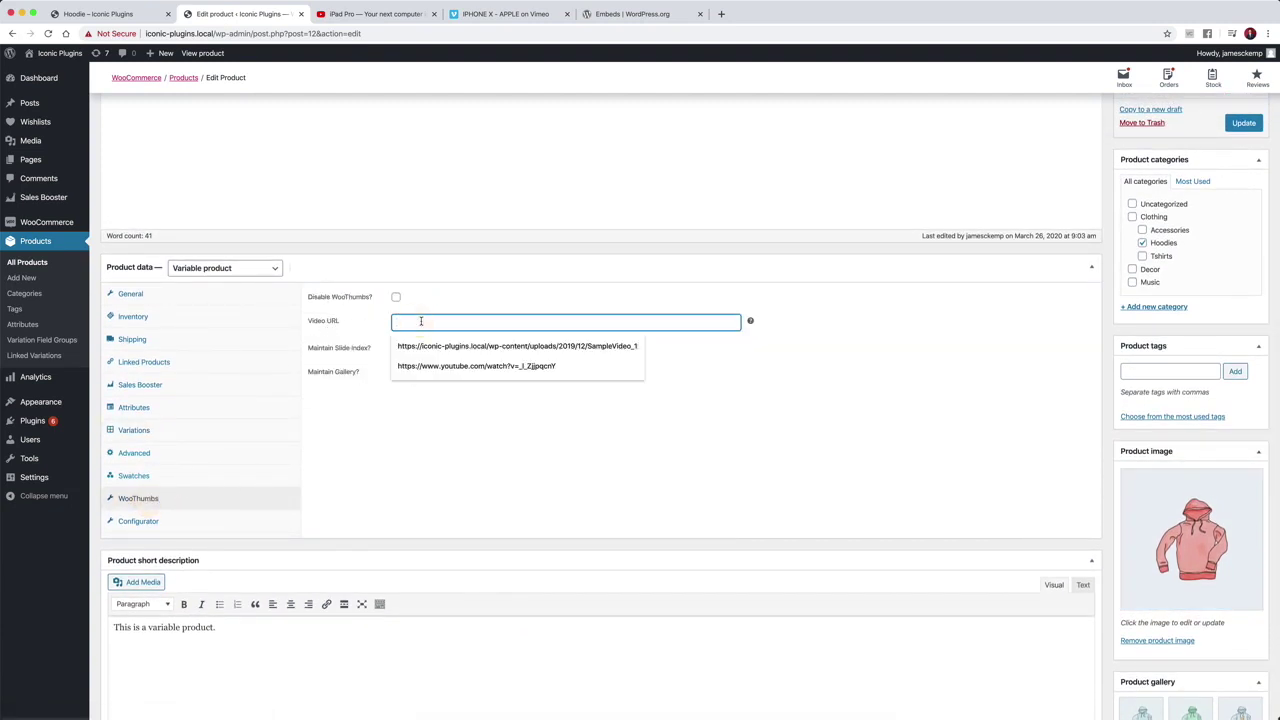
pyautogui.press('super+v')
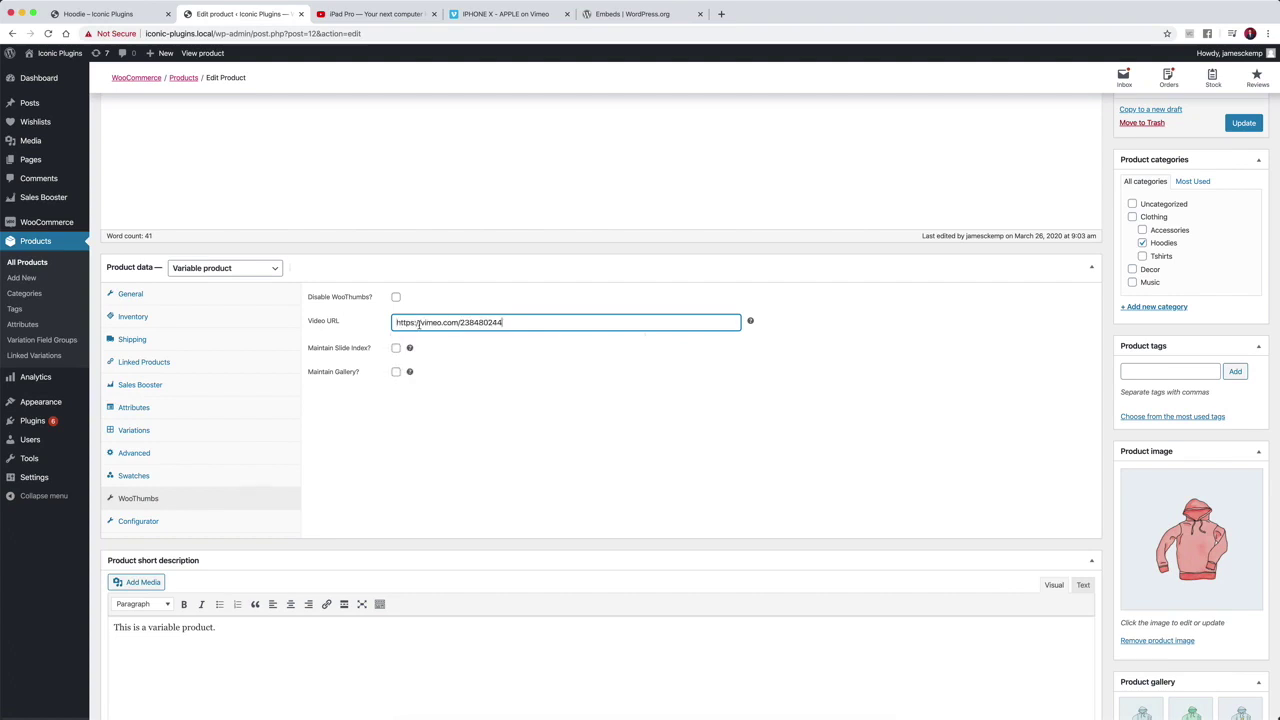
pyautogui.click(1245, 124)
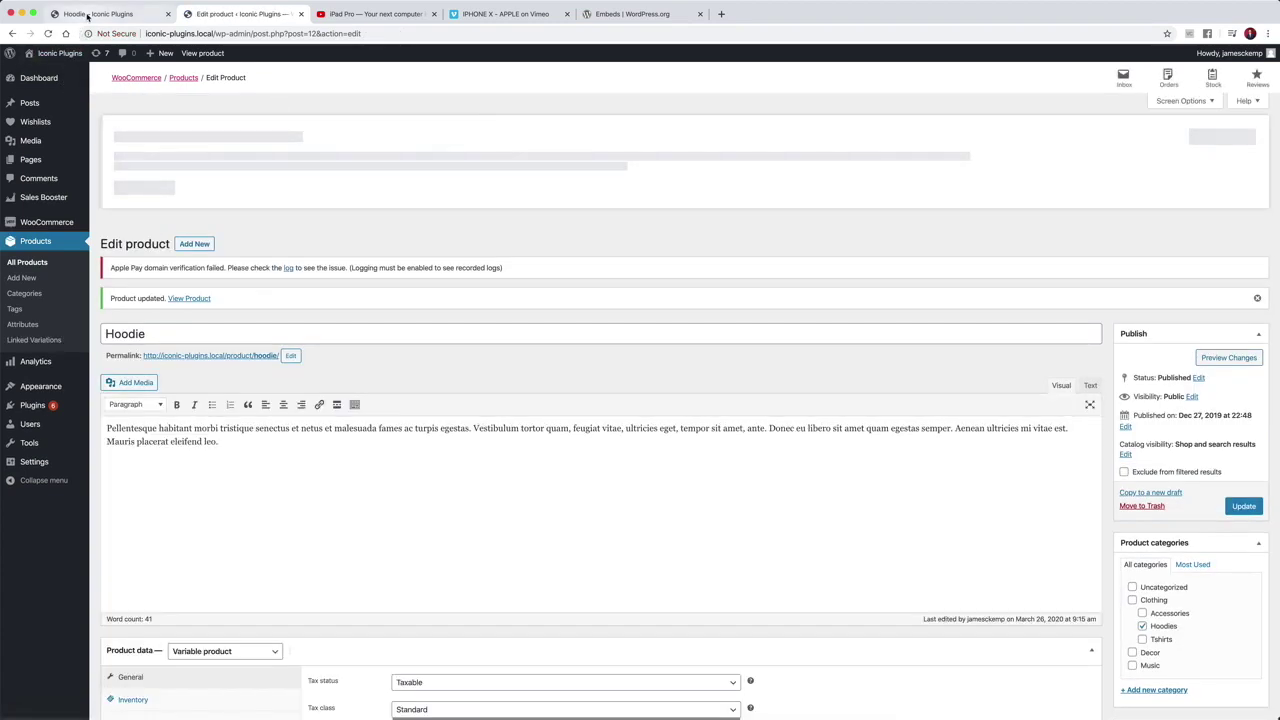
# Reload the Hoodie product page and play the product's Vimeo video in the gallery lightbox.
pyautogui.click(88, 16)
pyautogui.click(48, 36)
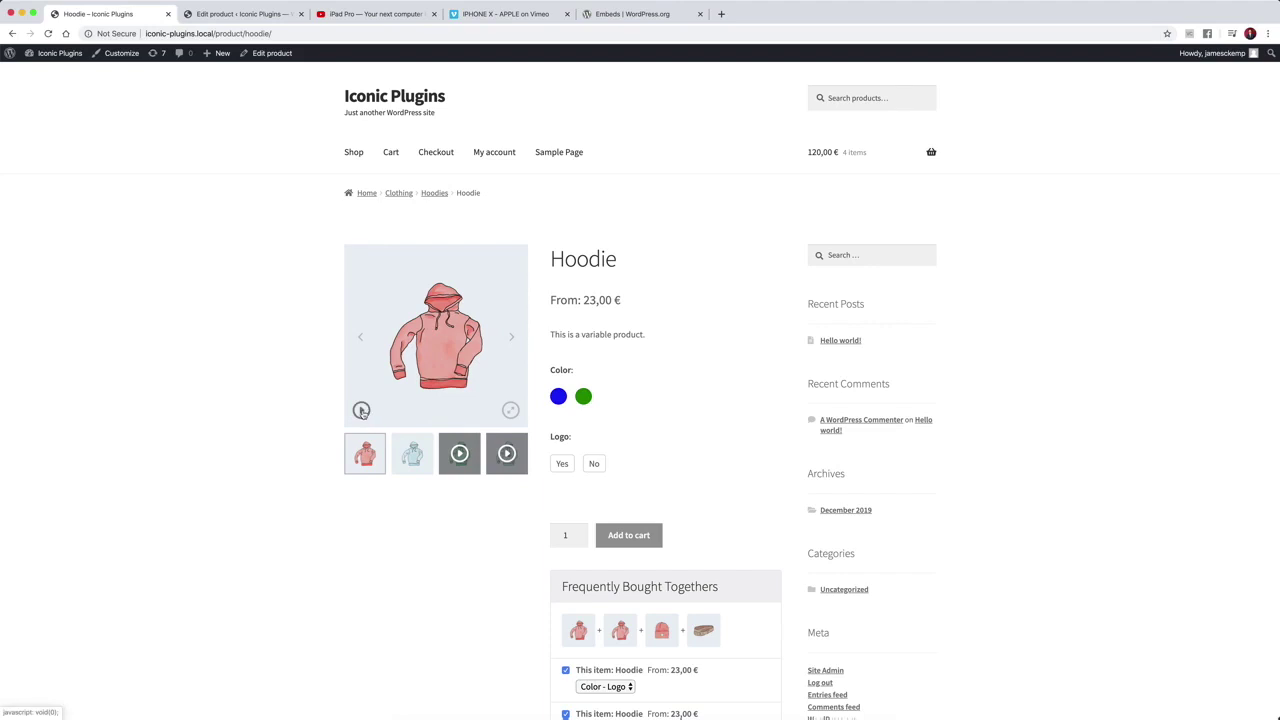
pyautogui.click(361, 411)
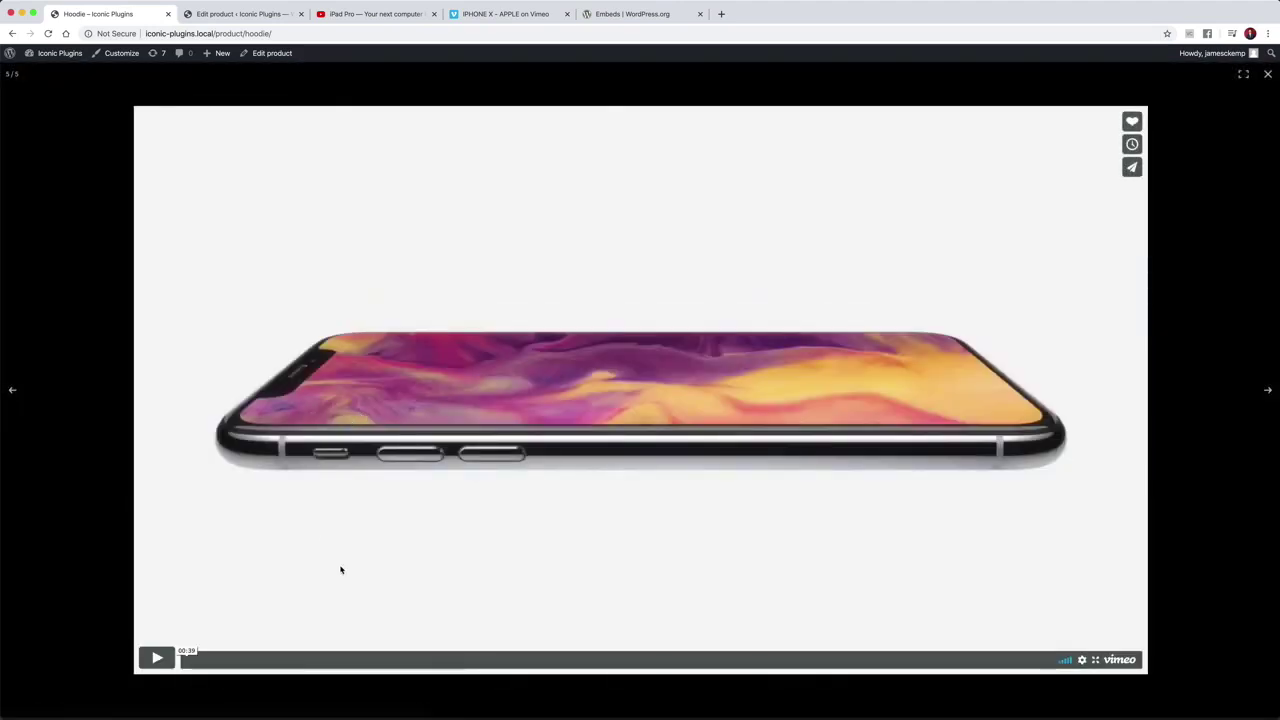
pyautogui.click(154, 658)
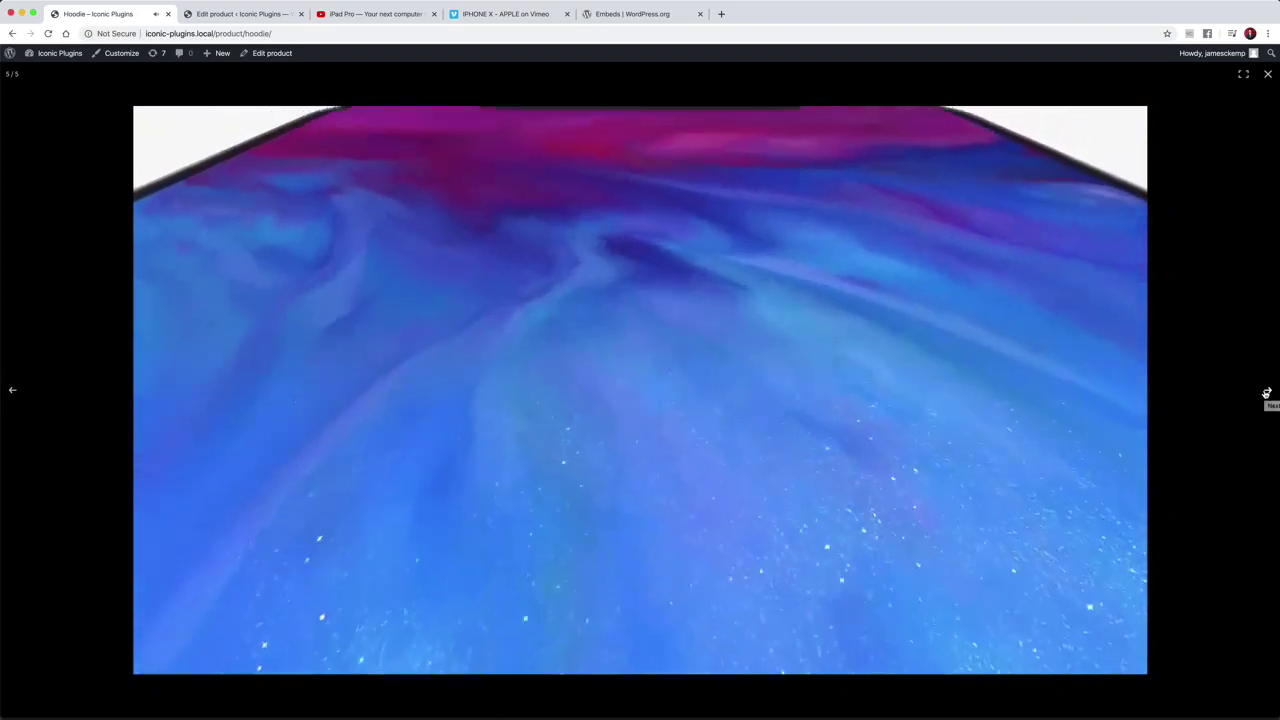
# Advance through the lightbox slides to the iPad Pro video and close the lightbox.
pyautogui.click(1266, 393)
pyautogui.click(1266, 393)
pyautogui.click(1266, 393)
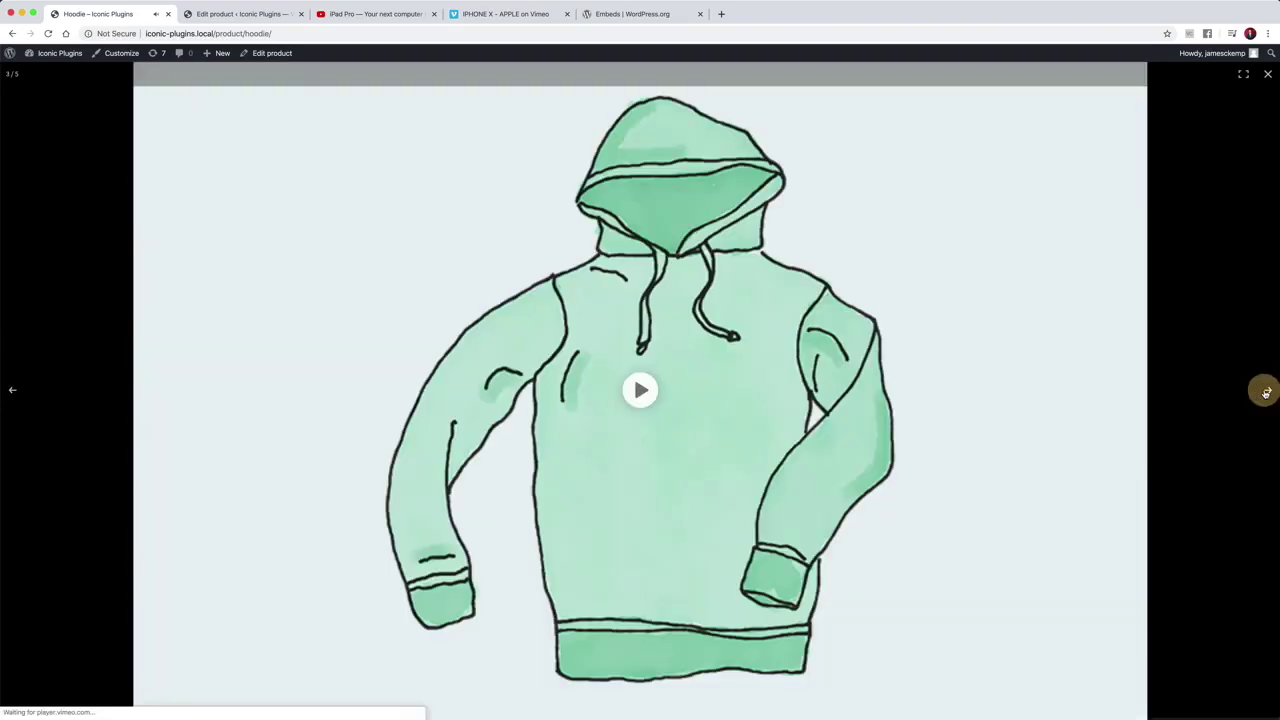
pyautogui.click(1266, 393)
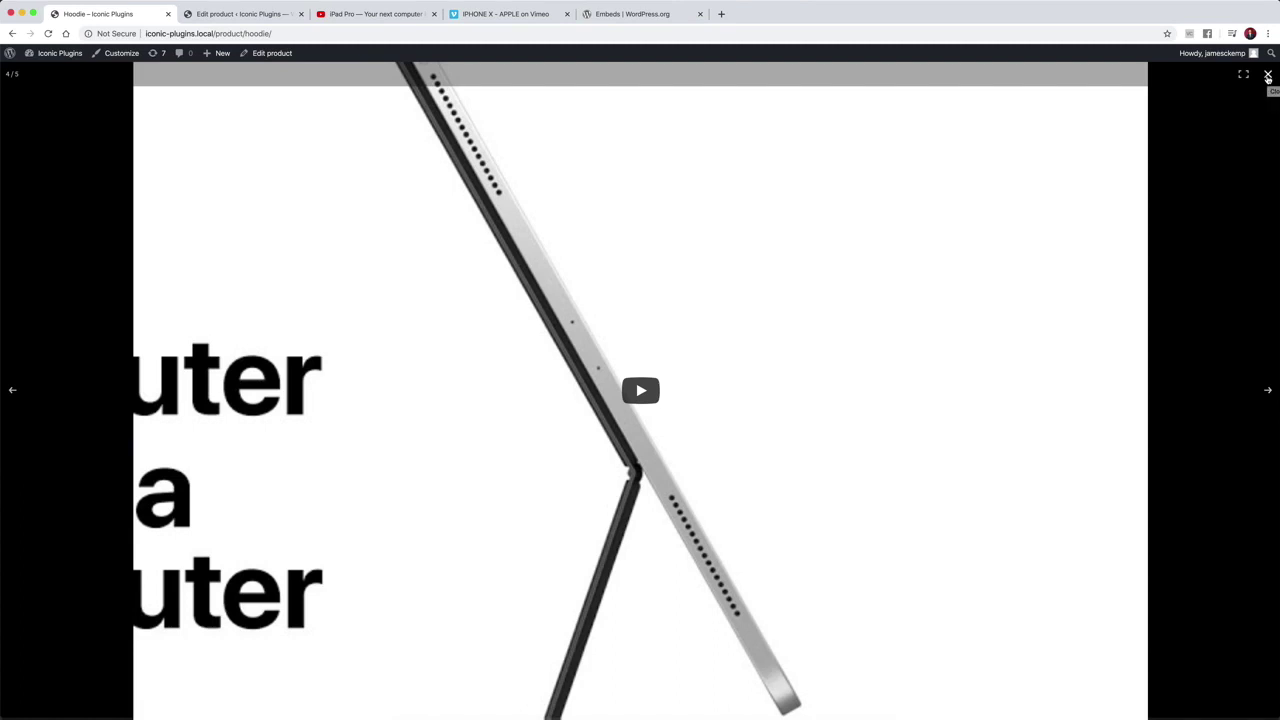
pyautogui.click(1267, 76)
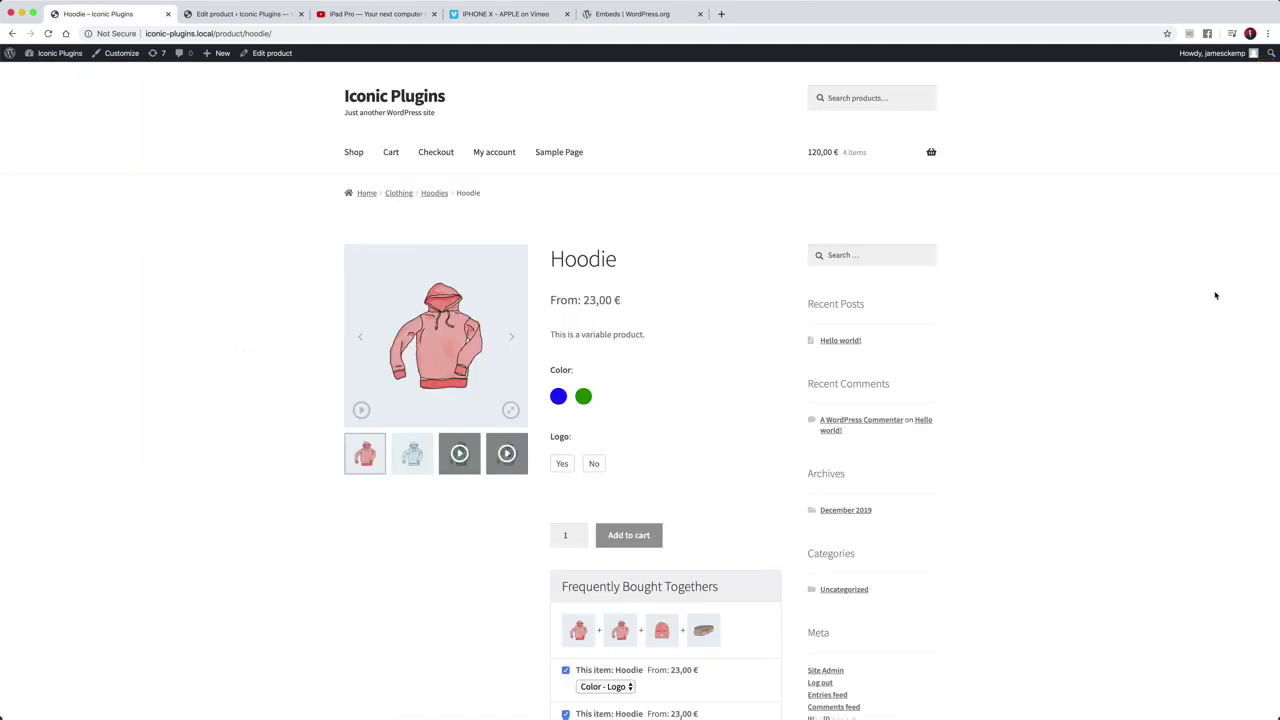